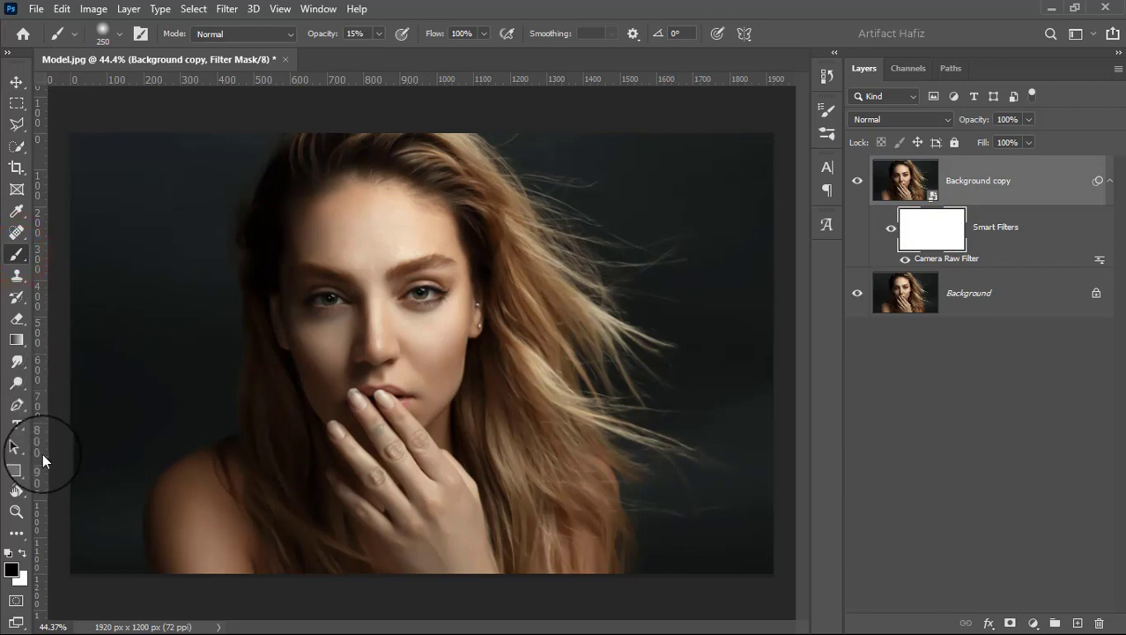
Set up a Soft Round brush at 100% opacity for painting on the smart filter mask
click(122, 37)
click(91, 260)
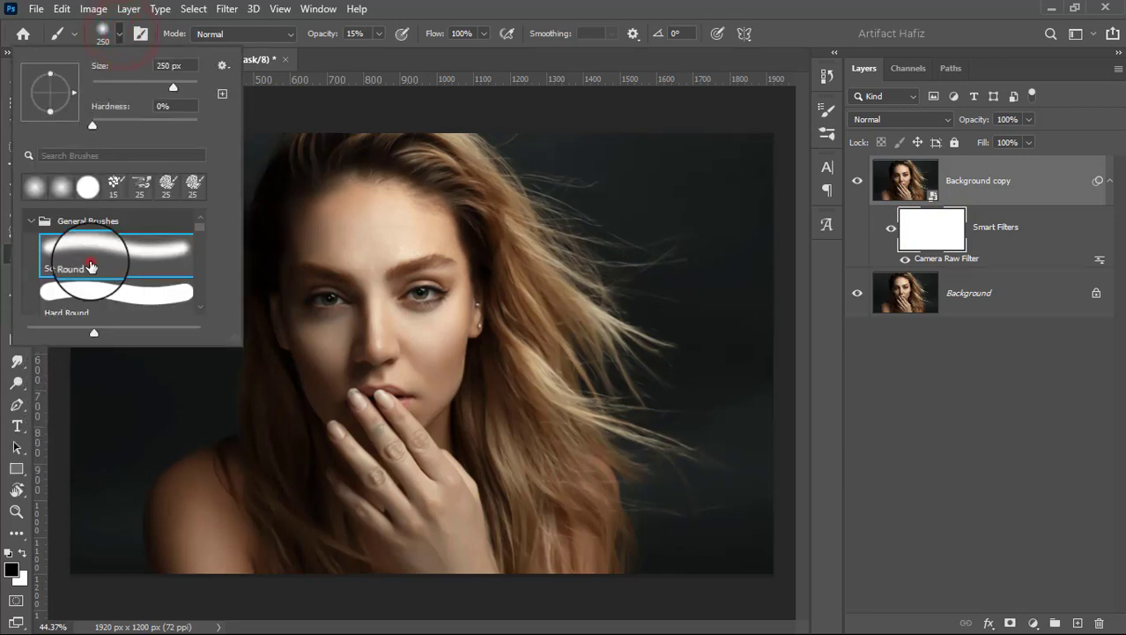
click(378, 33)
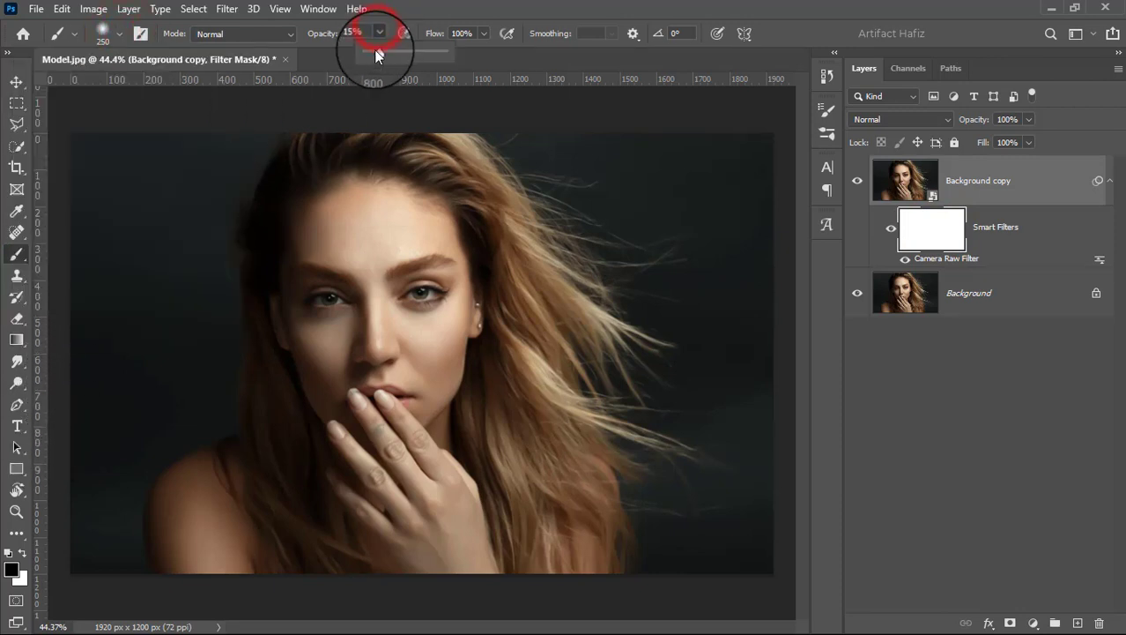
drag(376, 51, 469, 56)
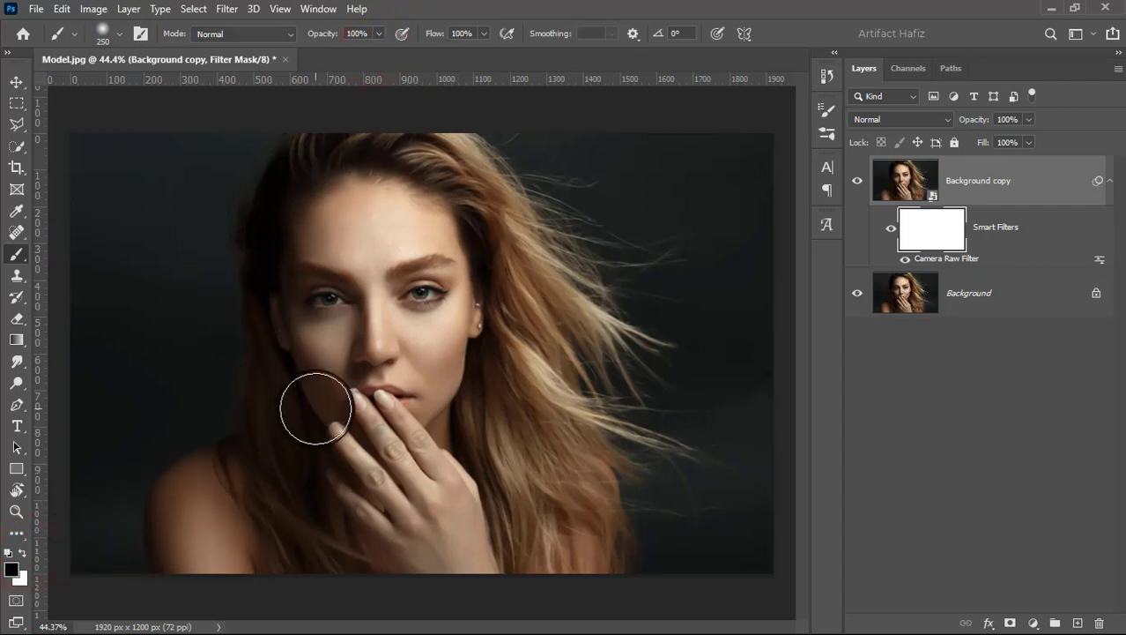
Reduce the brush to 40 px and paint black on the filter mask over the eyebrow and eye on the image's right side
scroll(350, 319, up, 5)
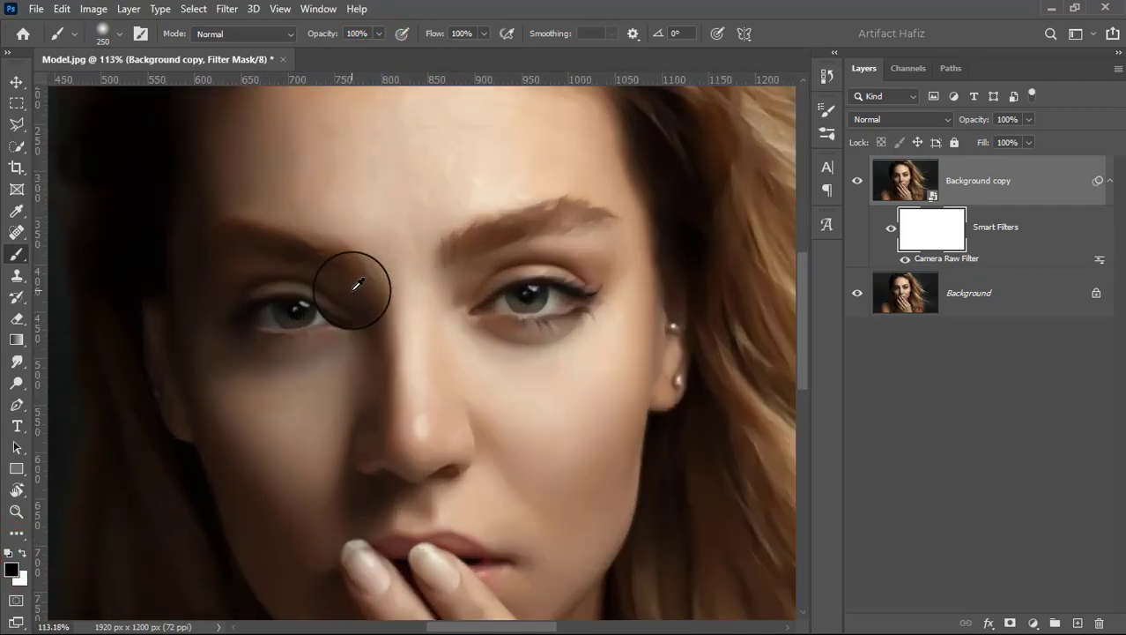
key(bracketleft)
key(bracketleft)
key(bracketleft)
key(bracketleft)
key(bracketleft)
key(bracketleft)
key(bracketleft)
key(bracketleft)
key(bracketleft)
key(bracketleft)
key(bracketleft)
key(bracketleft)
mouse_move(452, 250)
mouse_down()
mouse_move(557, 214)
mouse_move(608, 217)
mouse_move(567, 220)
mouse_move(452, 264)
mouse_up()
mouse_move(483, 308)
mouse_down()
mouse_move(584, 289)
mouse_move(465, 311)
mouse_move(558, 319)
mouse_move(538, 327)
mouse_move(516, 259)
mouse_move(583, 284)
mouse_up()
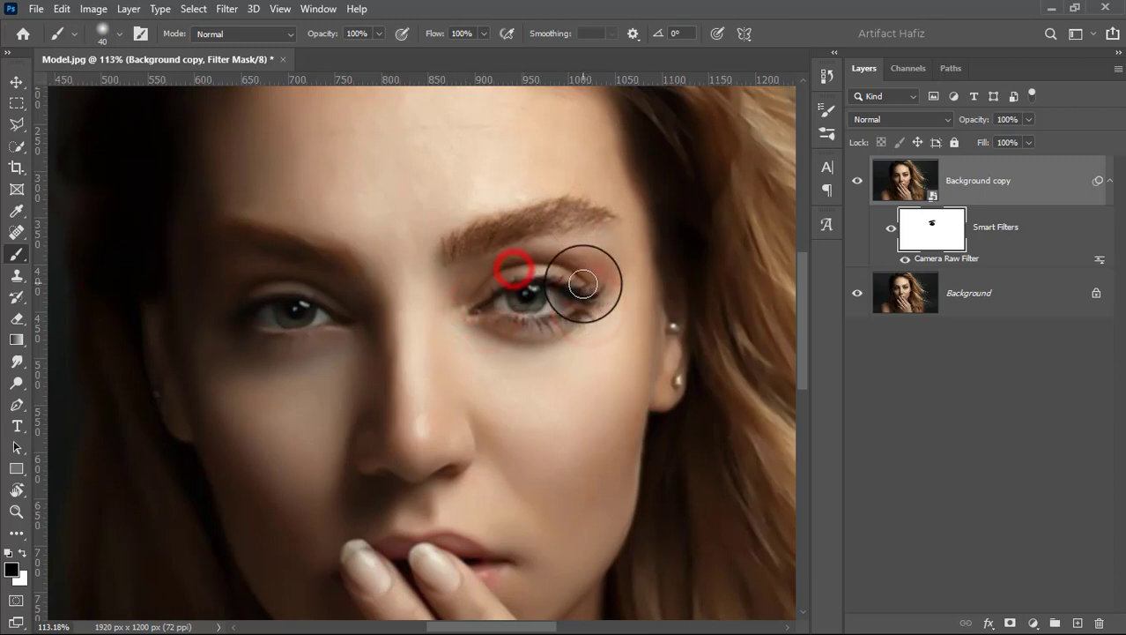
Paint black on the filter mask over the eyebrow and eye on the shadowed side of the face
mouse_move(224, 232)
mouse_down()
mouse_move(333, 252)
mouse_move(233, 238)
mouse_move(218, 249)
mouse_up()
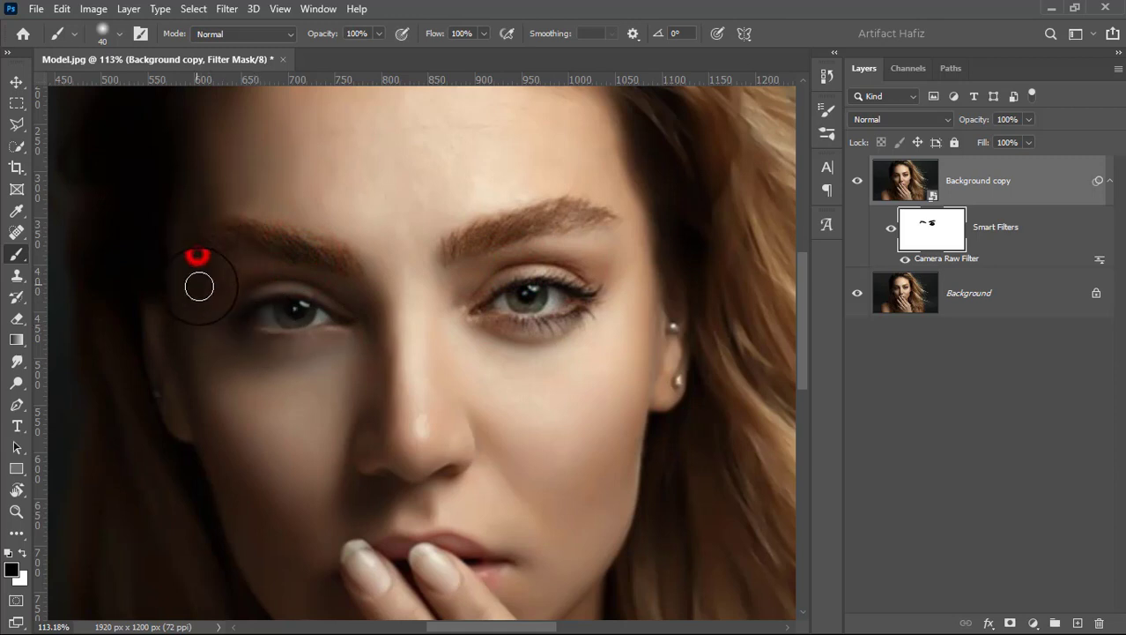
mouse_move(280, 303)
mouse_down()
mouse_move(294, 304)
mouse_move(236, 310)
mouse_up()
mouse_move(237, 323)
mouse_down()
mouse_move(248, 334)
mouse_move(337, 323)
mouse_move(260, 307)
mouse_up()
drag(271, 294, 333, 323)
Lower the brush opacity to 42% and mask the filter over the lips, nostrils and bridge of the nose
key(space)
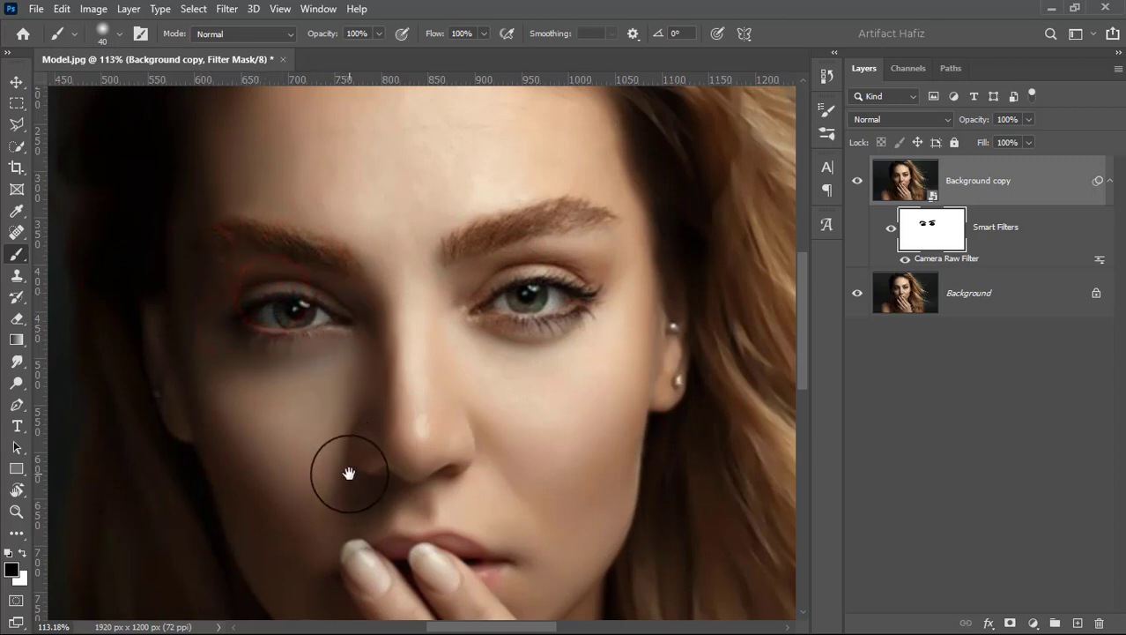
drag(349, 473, 340, 397)
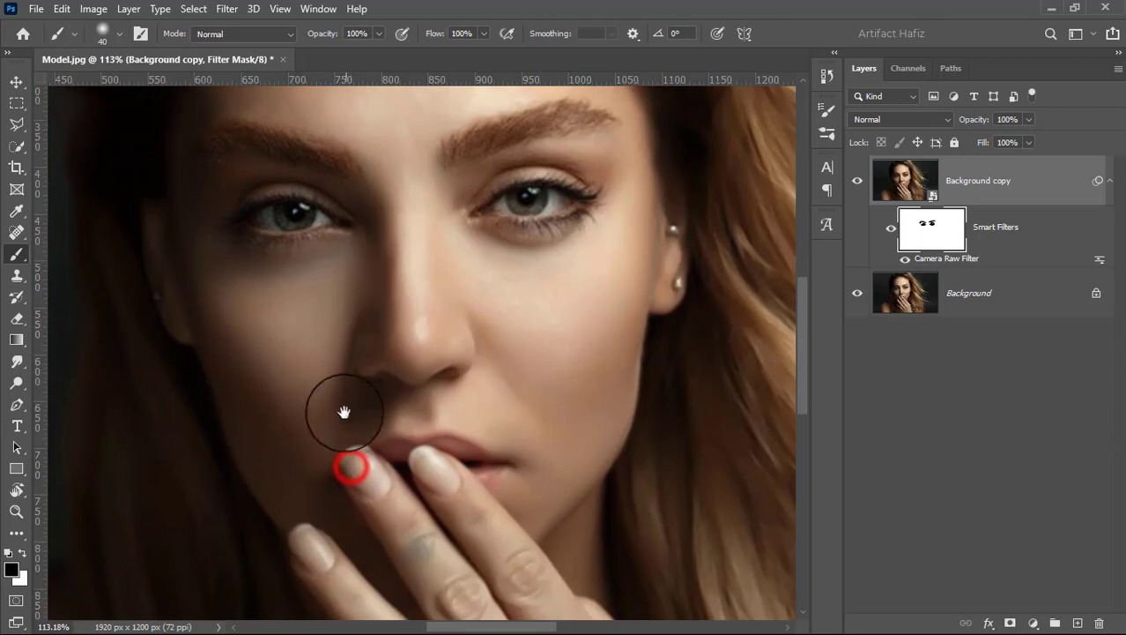
click(380, 34)
drag(382, 53, 335, 53)
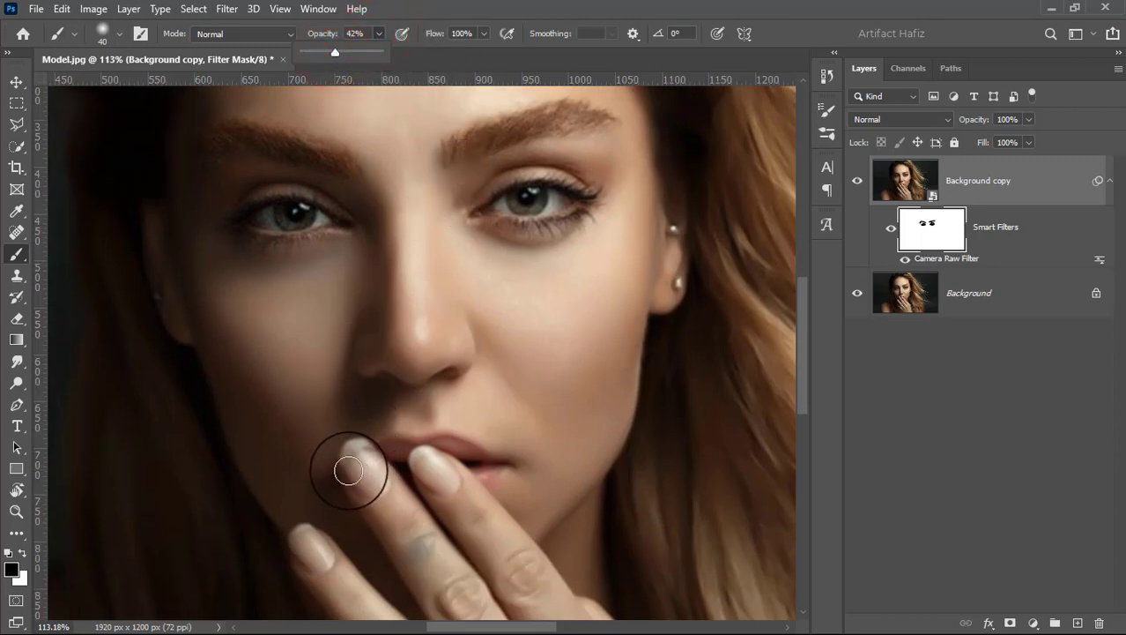
drag(348, 468, 487, 460)
mouse_move(361, 481)
mouse_down()
mouse_move(486, 476)
mouse_move(397, 449)
mouse_move(407, 386)
mouse_up()
mouse_move(430, 404)
mouse_down()
mouse_move(422, 430)
mouse_move(437, 431)
mouse_move(387, 407)
mouse_up()
mouse_move(351, 355)
mouse_down()
mouse_move(431, 390)
mouse_move(464, 361)
mouse_move(474, 327)
mouse_move(453, 394)
mouse_up()
mouse_move(398, 241)
mouse_down()
mouse_move(398, 371)
mouse_move(410, 316)
mouse_move(412, 366)
mouse_up()
drag(402, 262, 419, 369)
Set the brush to 56% opacity and 125 px, and mask the filter along the hairline above the forehead
scroll(427, 364, down, 4)
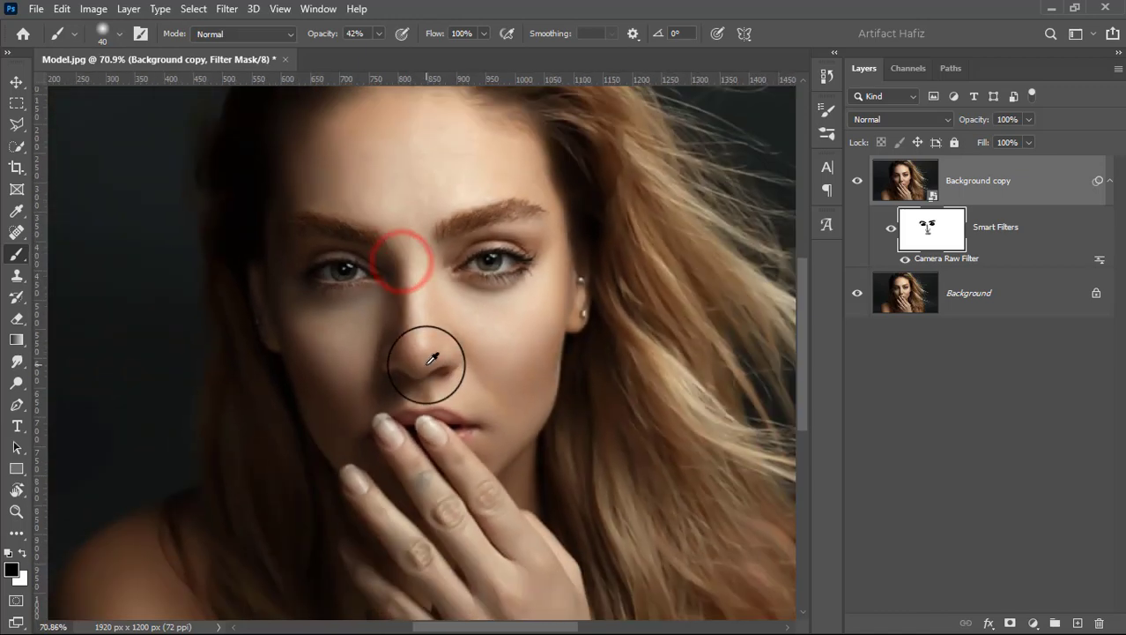
scroll(432, 358, down, 5)
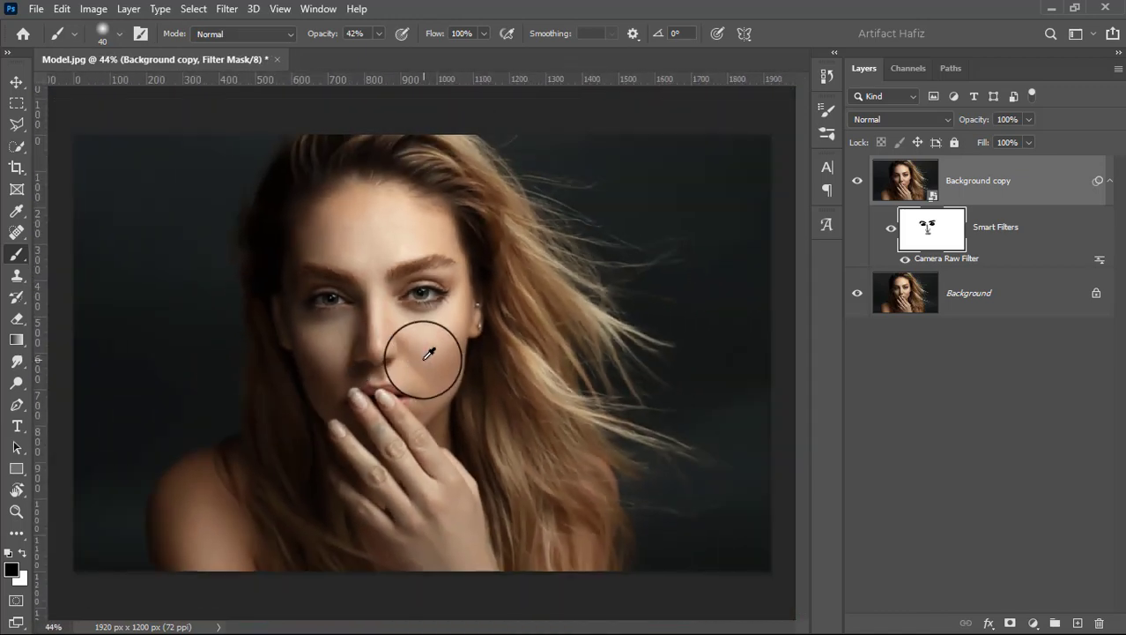
scroll(348, 290, up, 3)
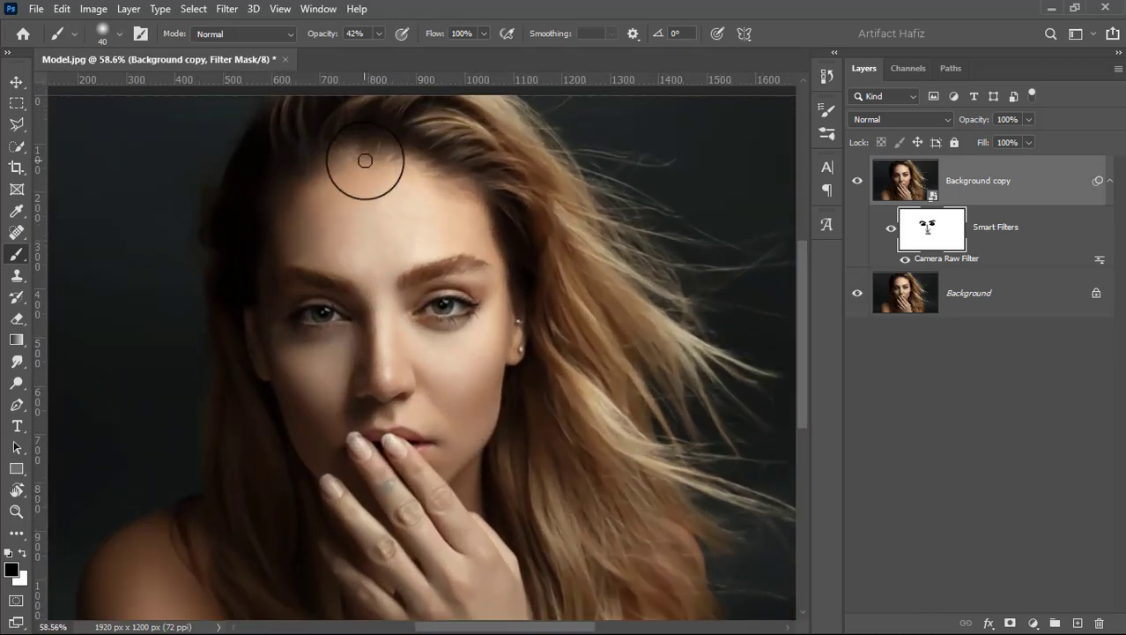
drag(376, 55, 387, 57)
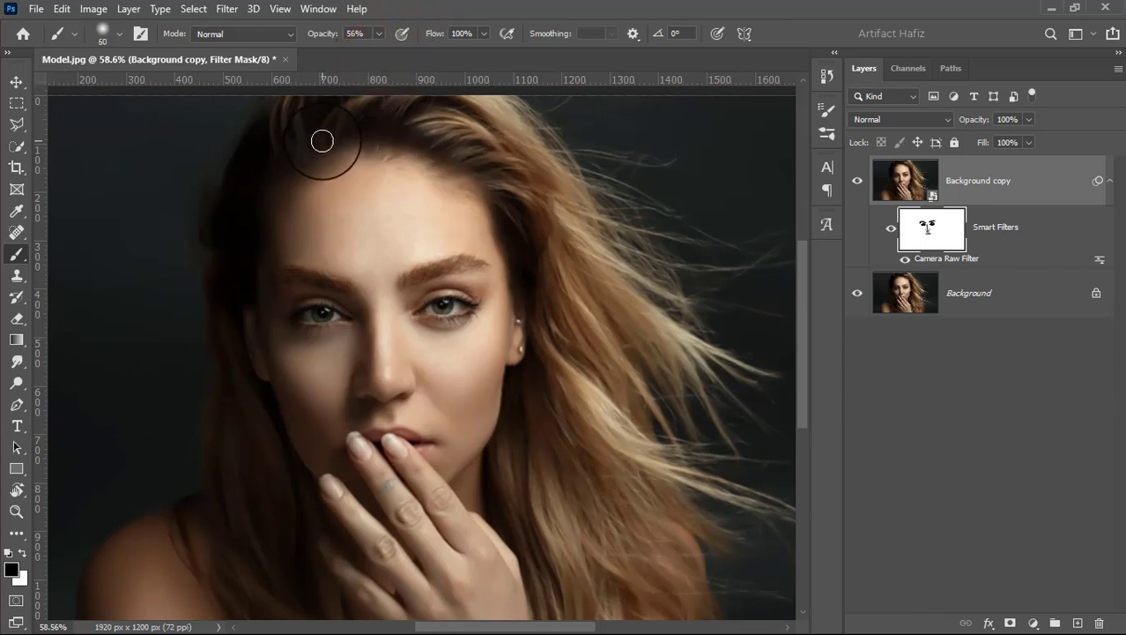
key(])
mouse_move(319, 148)
mouse_down()
mouse_move(426, 142)
mouse_move(494, 173)
mouse_up()
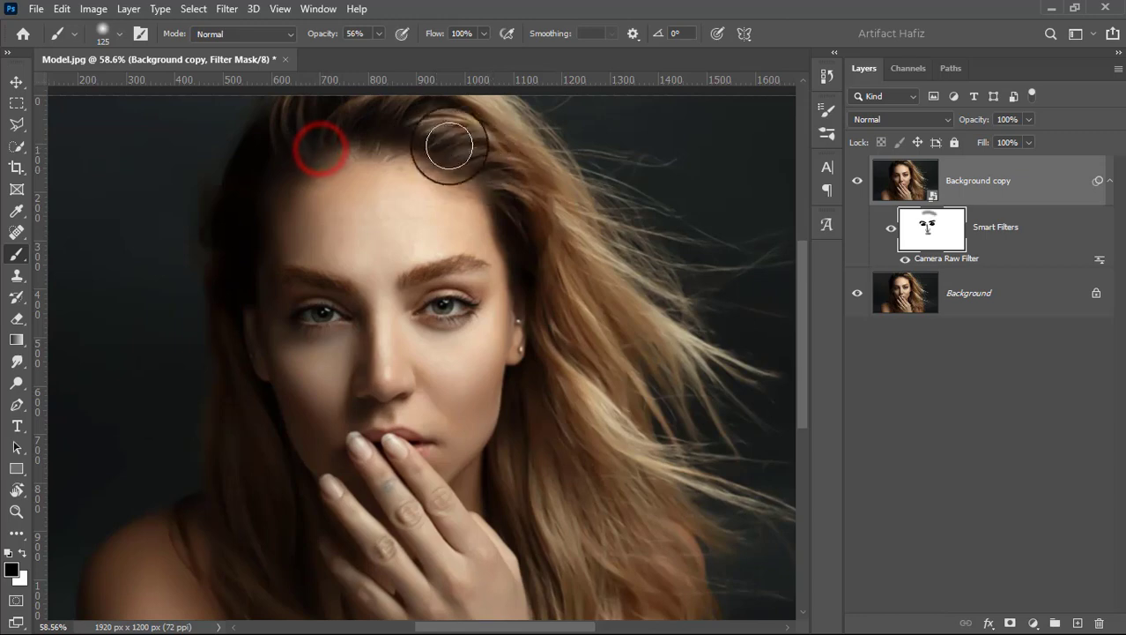
Paint the filter mask over the crown and down the hair on both sides of the face
mouse_move(362, 115)
mouse_down()
mouse_move(494, 132)
mouse_move(532, 172)
mouse_up()
drag(536, 183, 561, 253)
drag(571, 262, 587, 312)
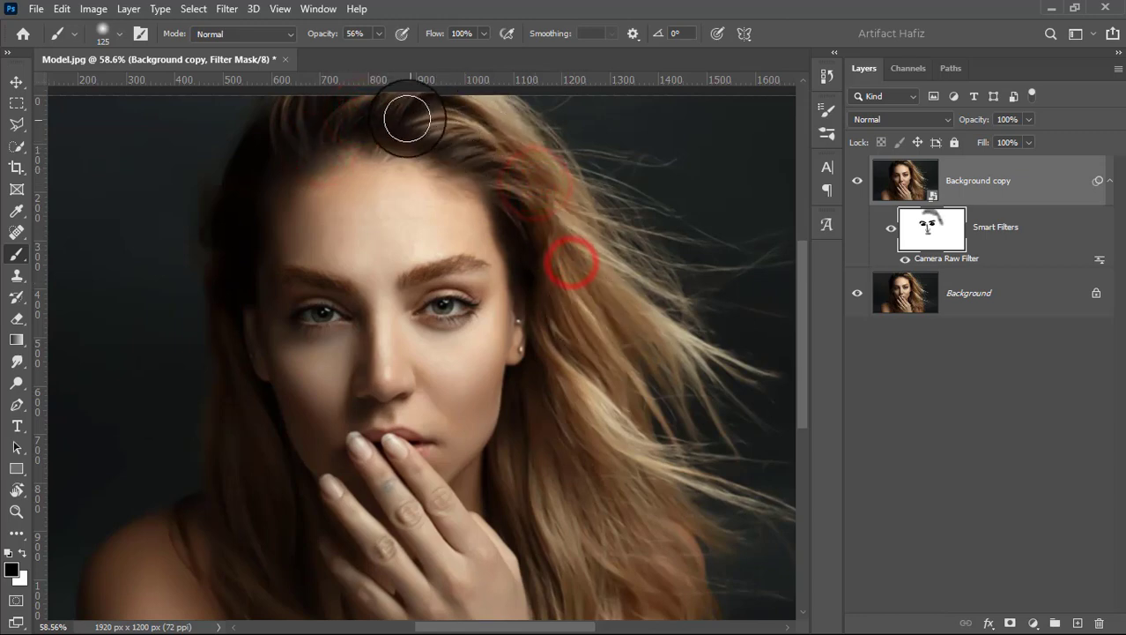
mouse_move(389, 105)
mouse_down()
mouse_move(350, 105)
mouse_move(260, 167)
mouse_up()
drag(218, 227, 236, 354)
drag(590, 301, 633, 432)
drag(579, 335, 627, 460)
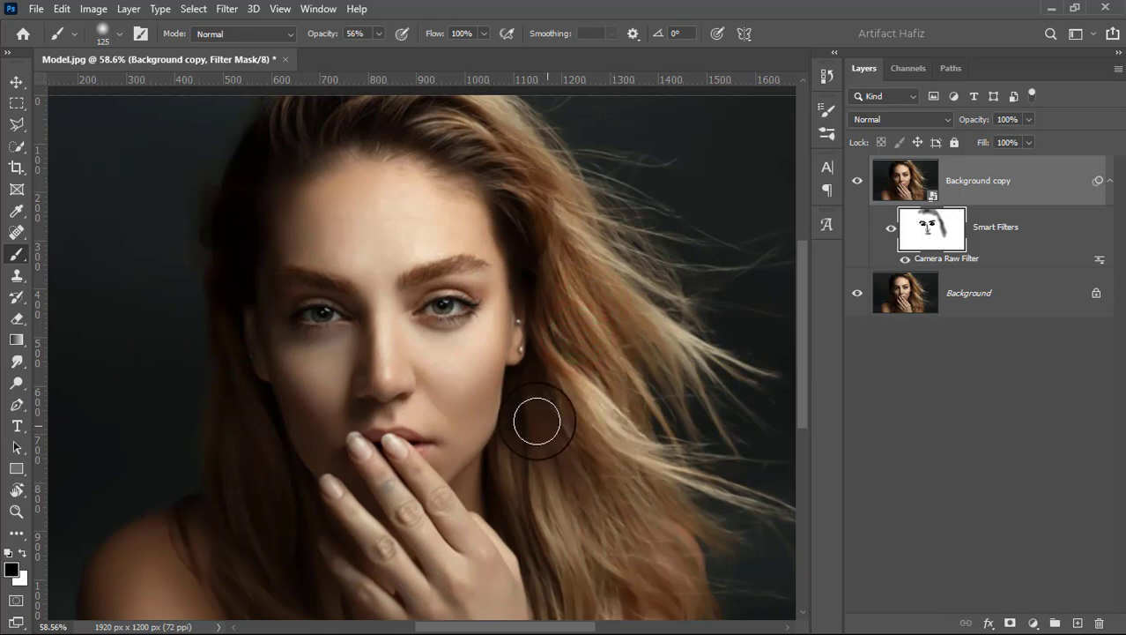
Add a Brightness/Contrast adjustment layer above the portrait with Brightness set to -30
alt+scroll(535, 396, down, 3)
alt+scroll(448, 344, down, 2)
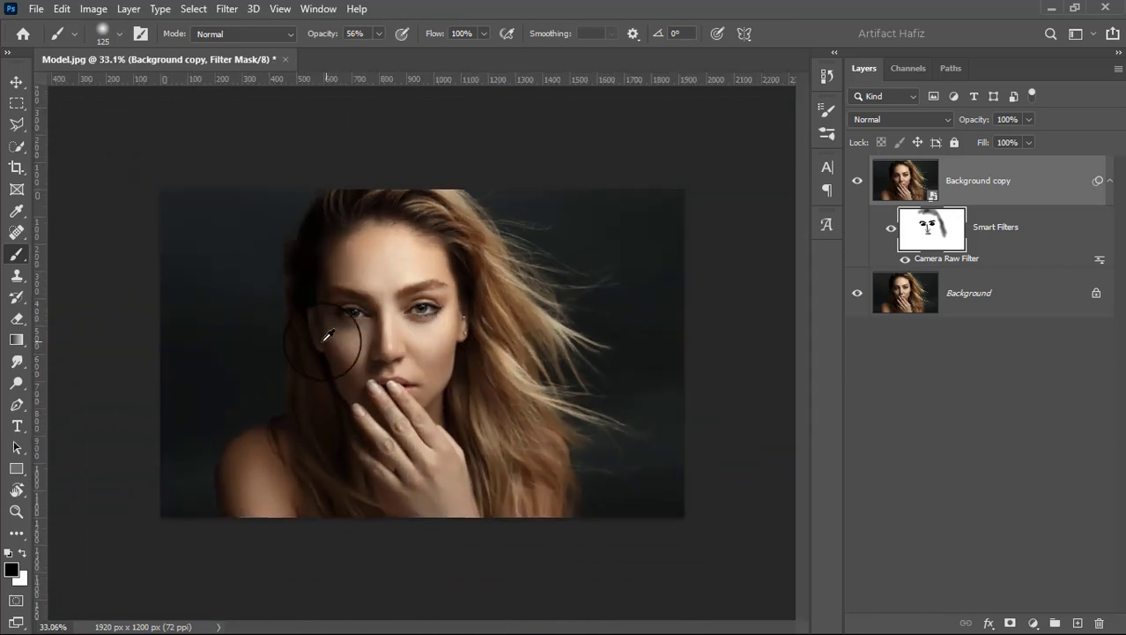
alt+scroll(327, 327, up, 2)
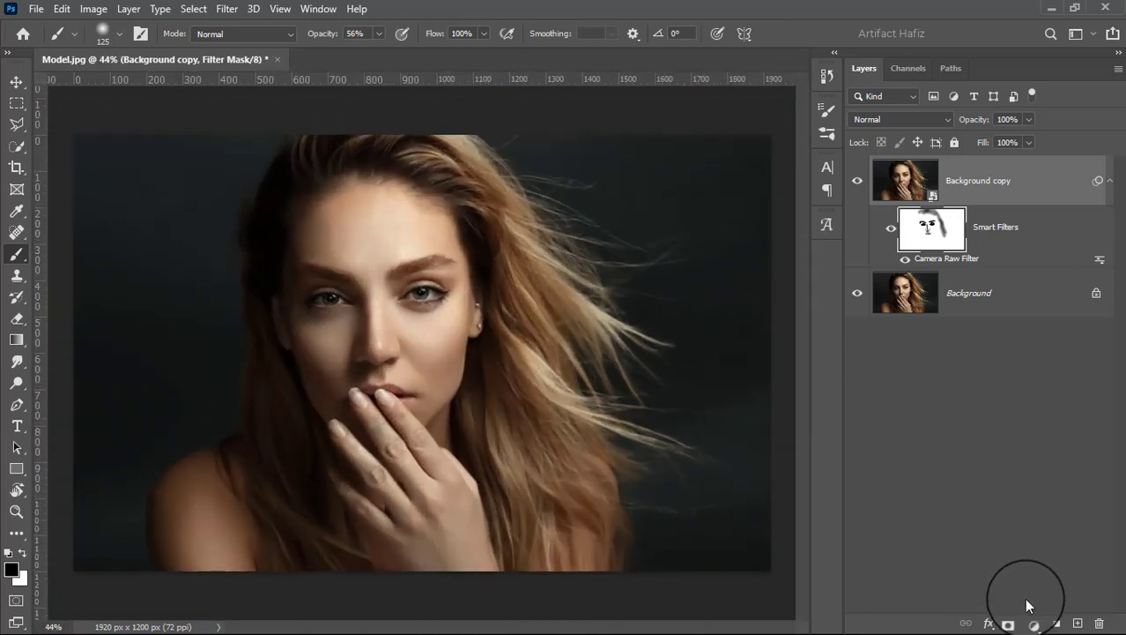
click(1033, 623)
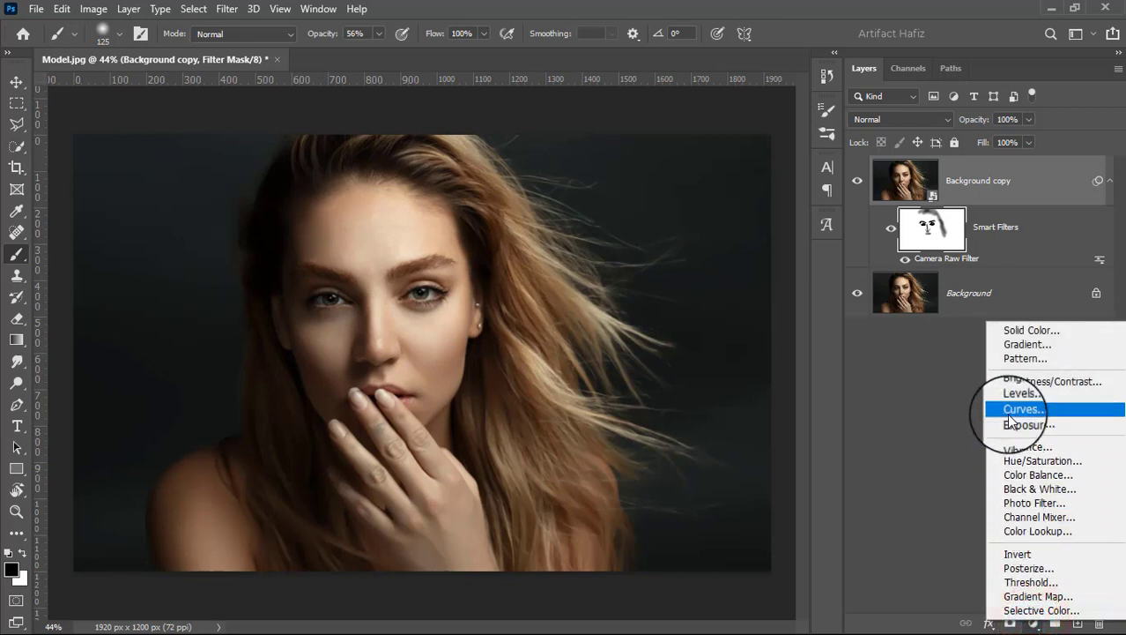
click(1008, 381)
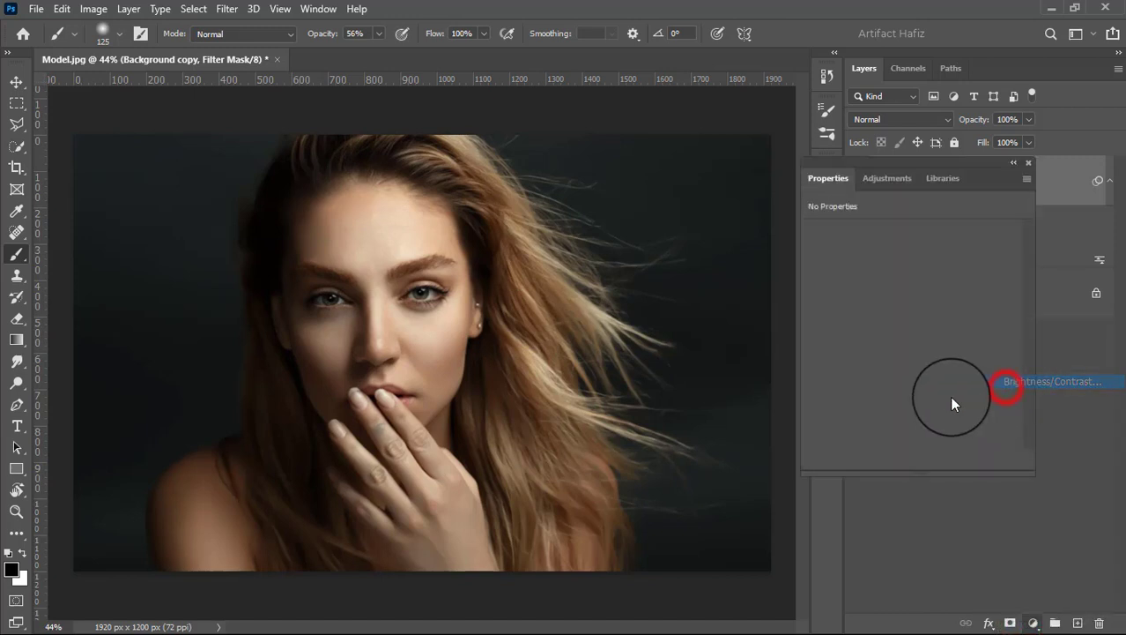
mouse_move(900, 277)
mouse_down()
mouse_move(916, 282)
mouse_move(891, 283)
mouse_up()
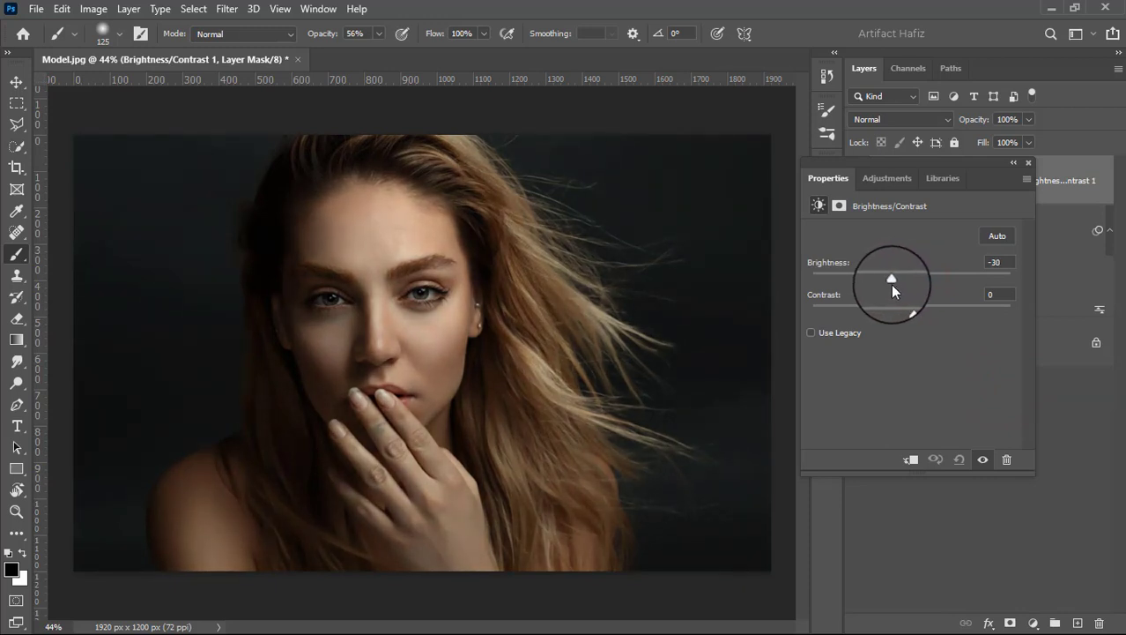
click(1029, 163)
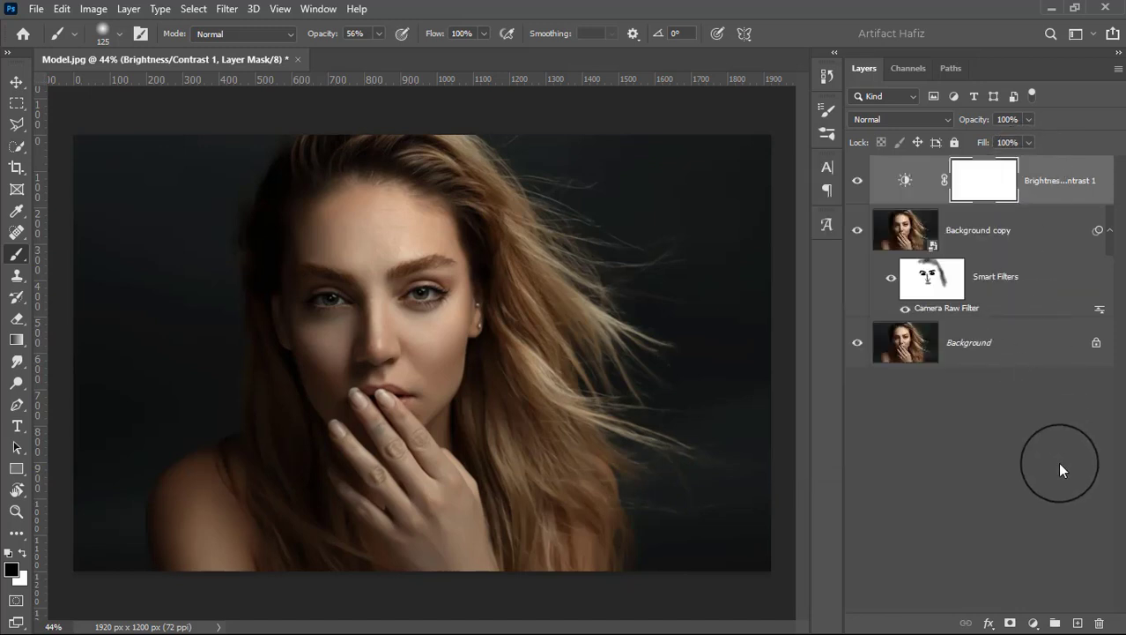
Add a Curves adjustment layer, anchor the RGB curve at the lower quarter and raise it slightly at the upper quarter
click(1035, 623)
click(1028, 409)
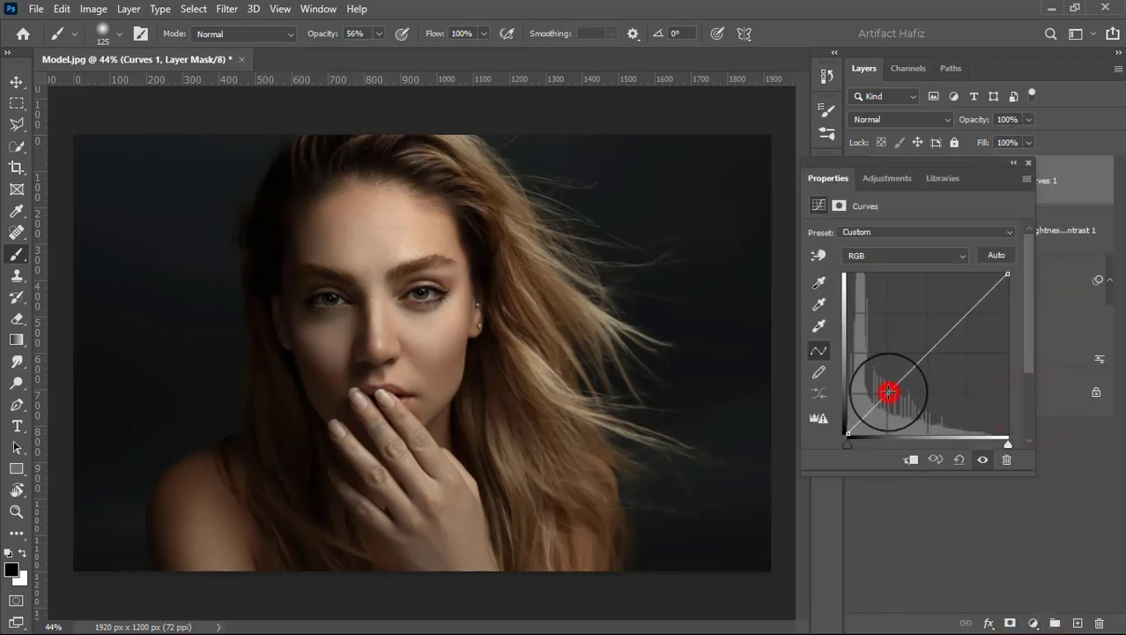
click(888, 392)
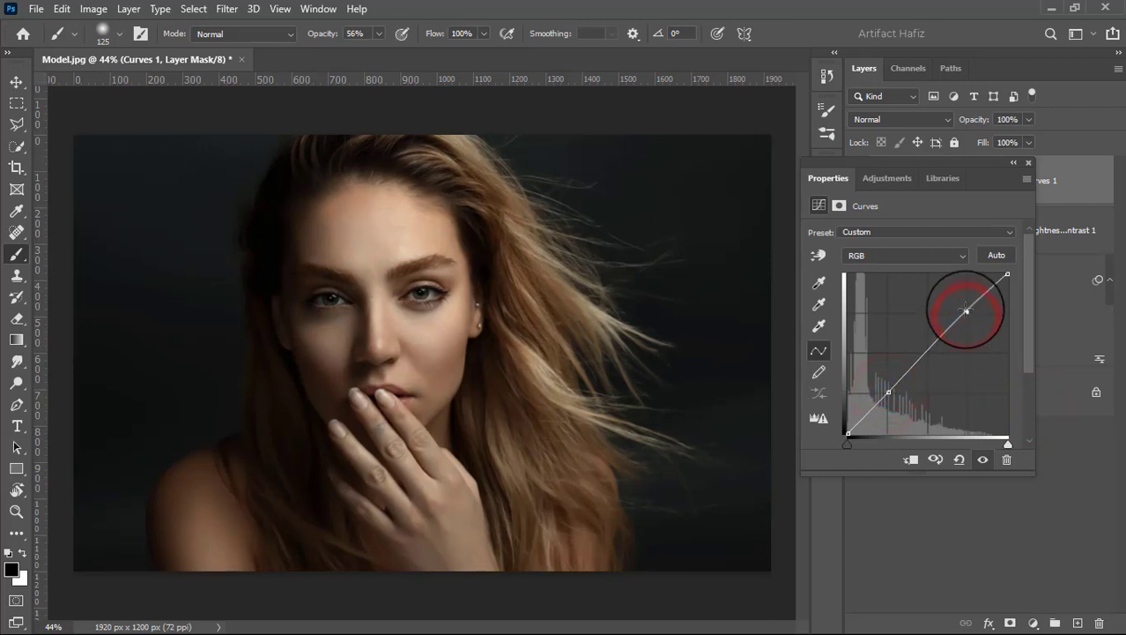
drag(965, 306, 967, 307)
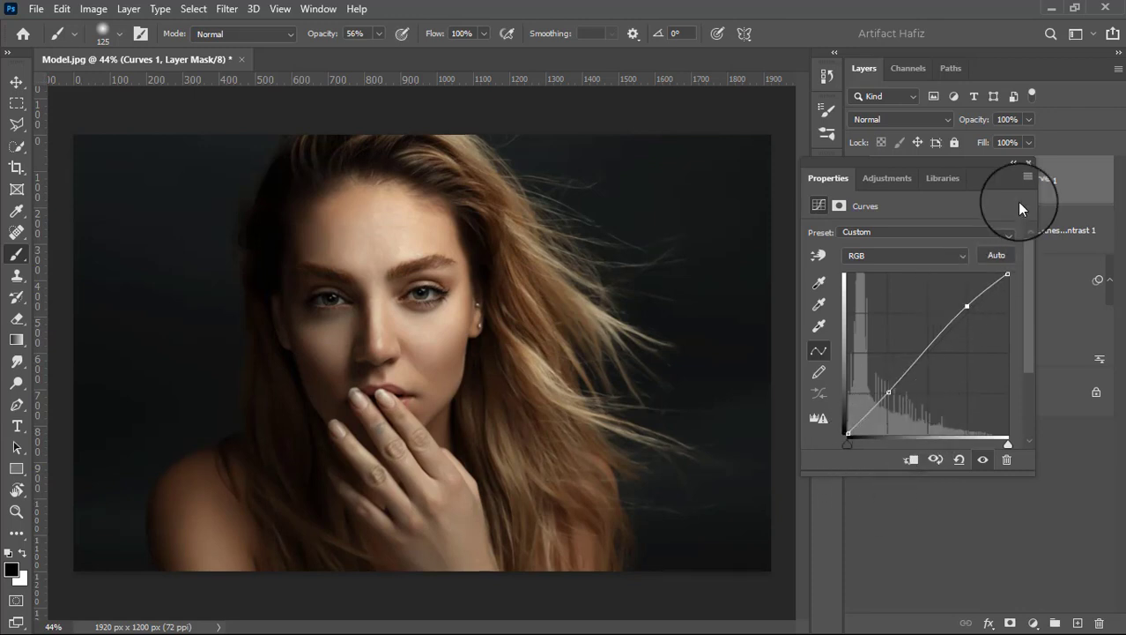
click(1030, 164)
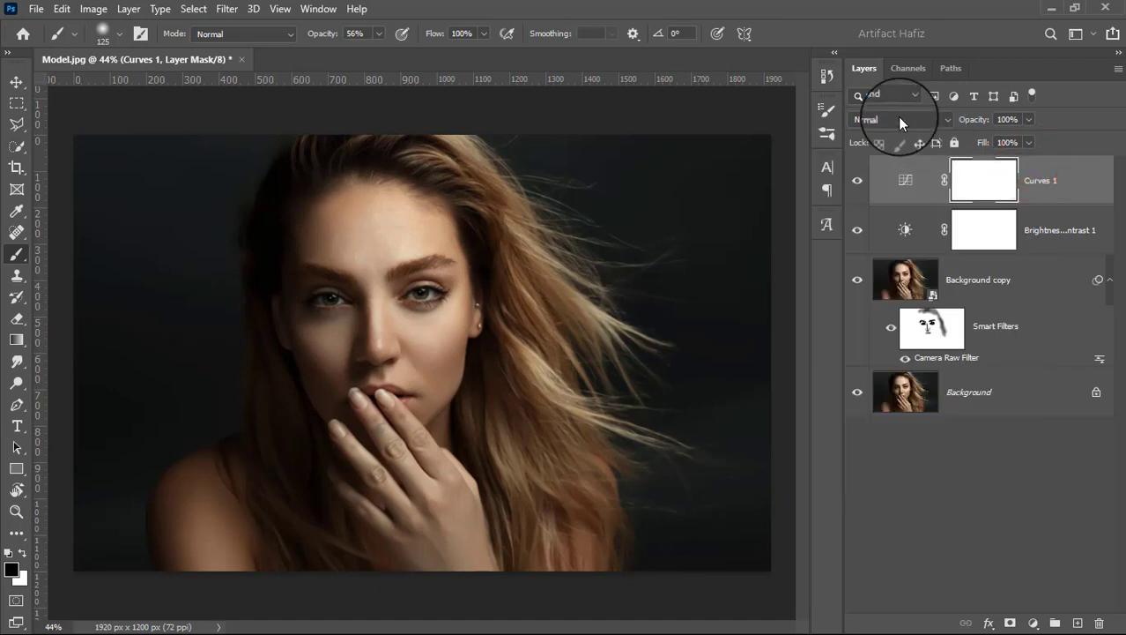
Set the Curves layer's blend mode to Luminosity and toggle its visibility to compare before and after
click(897, 119)
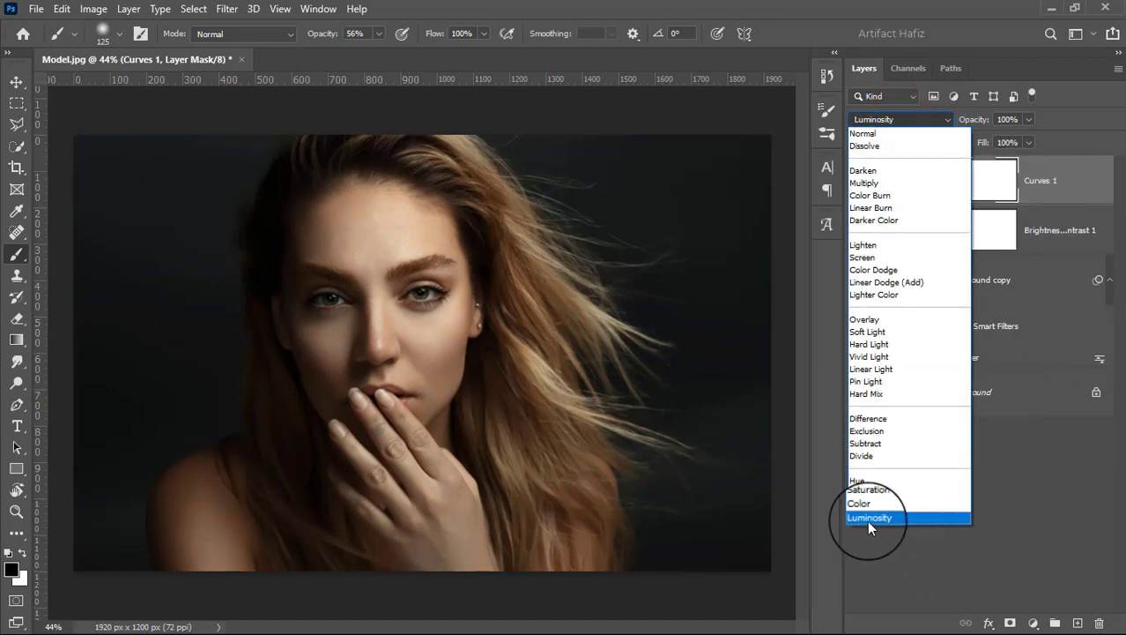
click(868, 519)
click(855, 182)
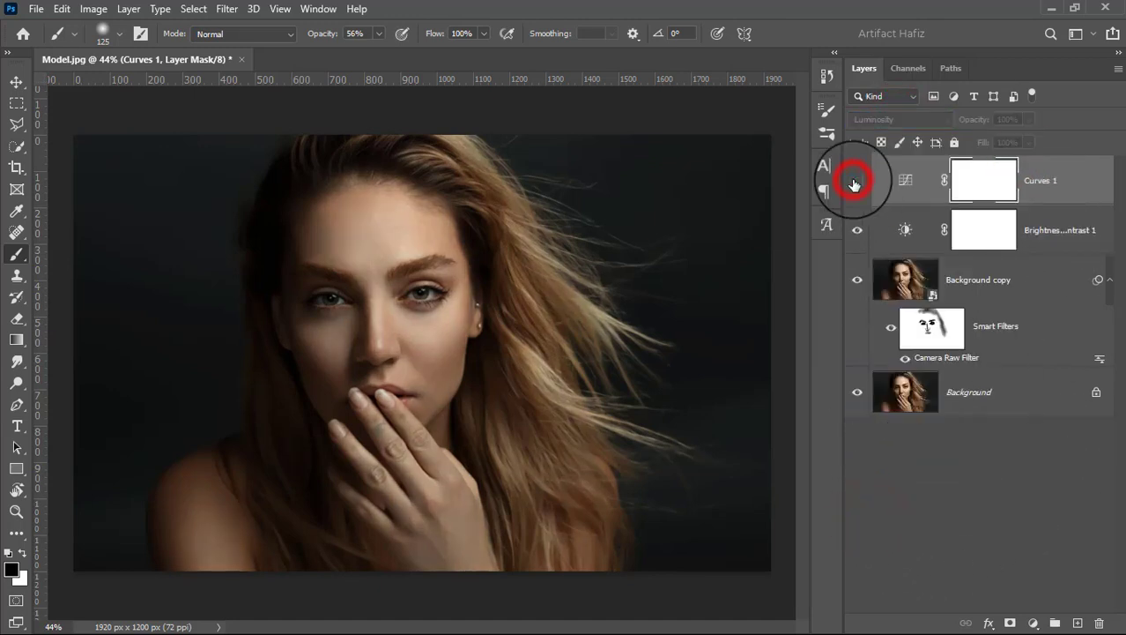
click(855, 182)
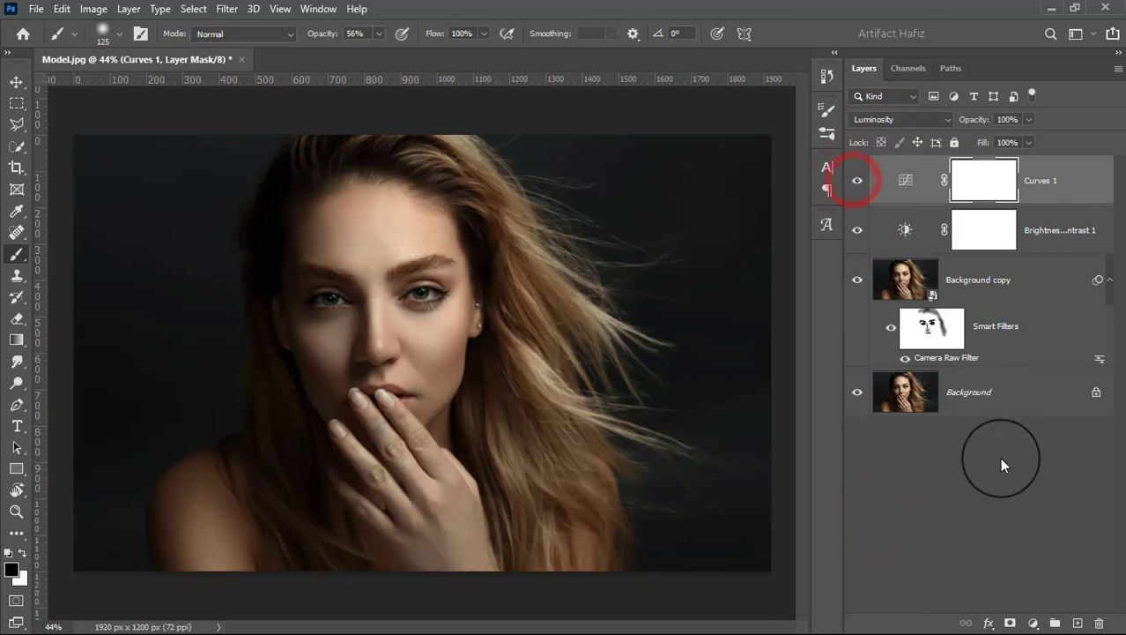
Add a Levels adjustment layer with the RGB white input level set to 242
click(1032, 622)
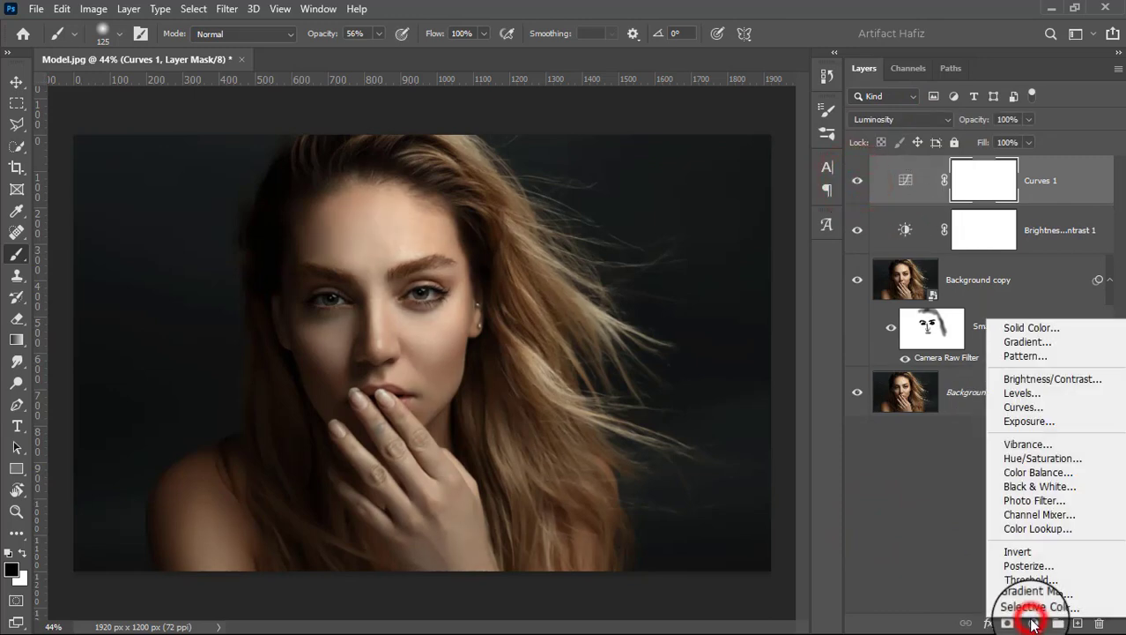
click(1013, 393)
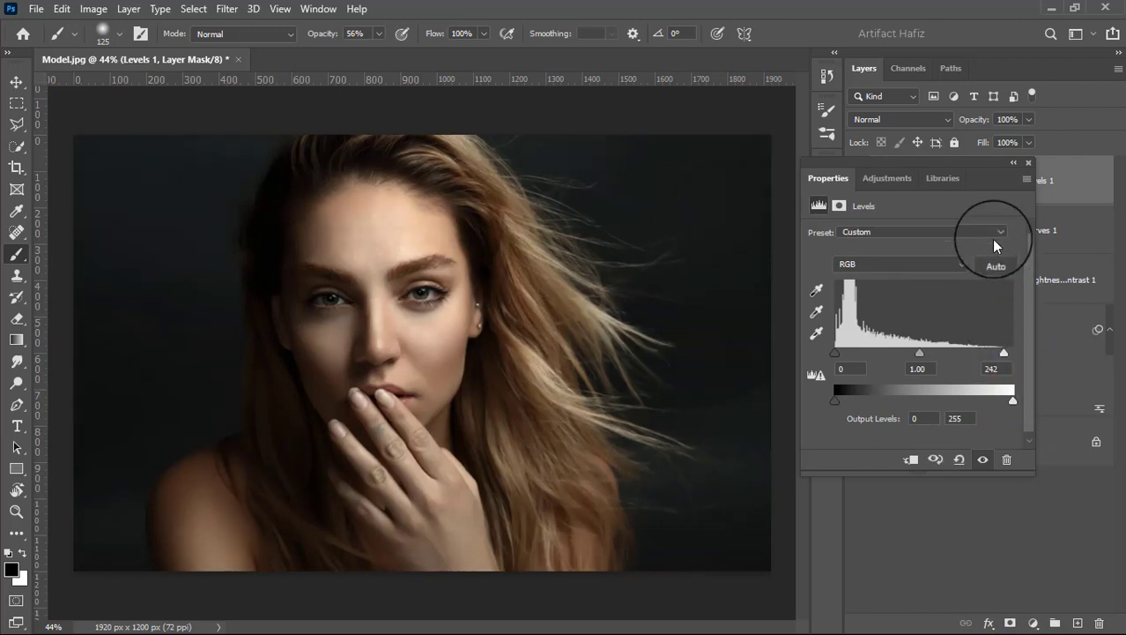
click(1029, 165)
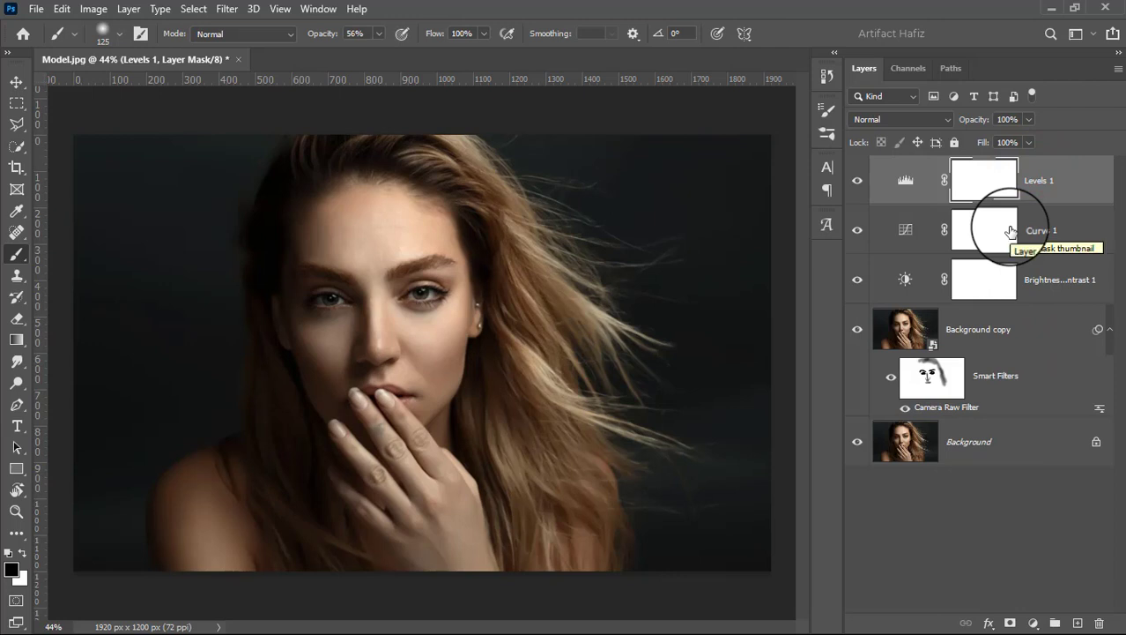
Stamp all visible layers into a new layer on top and convert it for smart filters
key(ctrl+alt+shift+e)
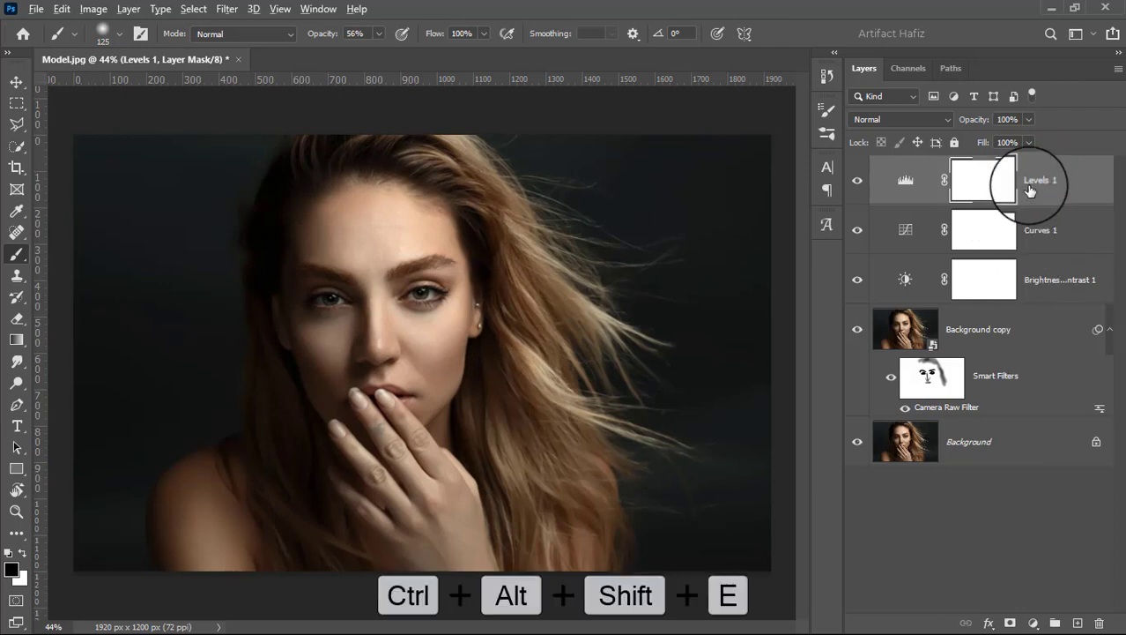
click(227, 8)
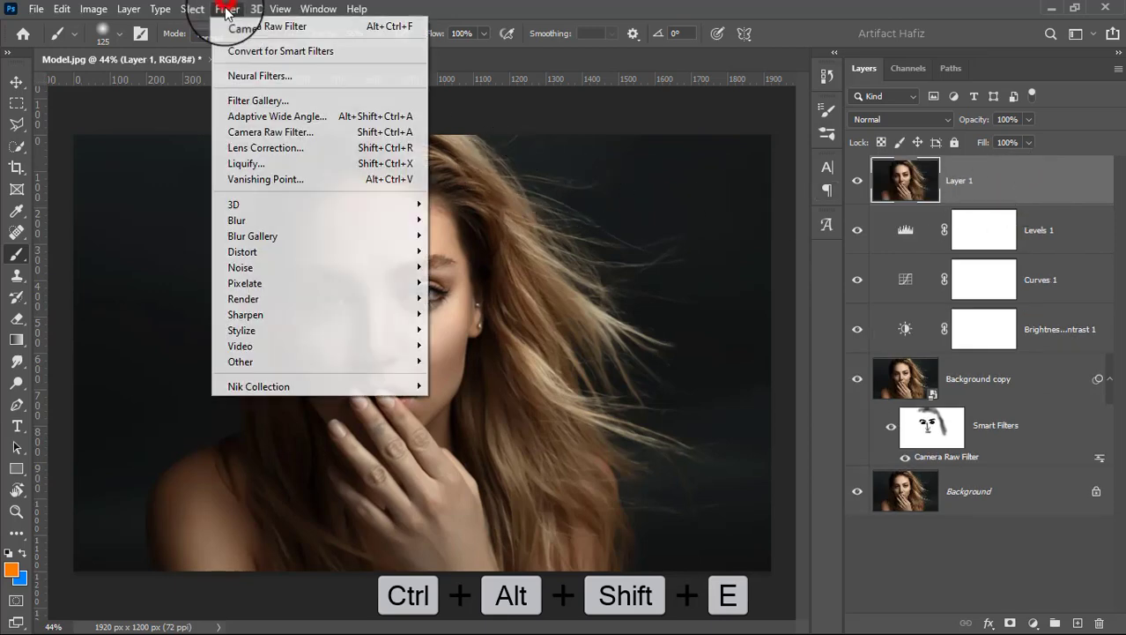
click(238, 51)
Open the Camera Raw Filter on the merged smart object and set Exposure to -0.15, Contrast to +2, Highlights to -6 and Shadows to +5
click(227, 10)
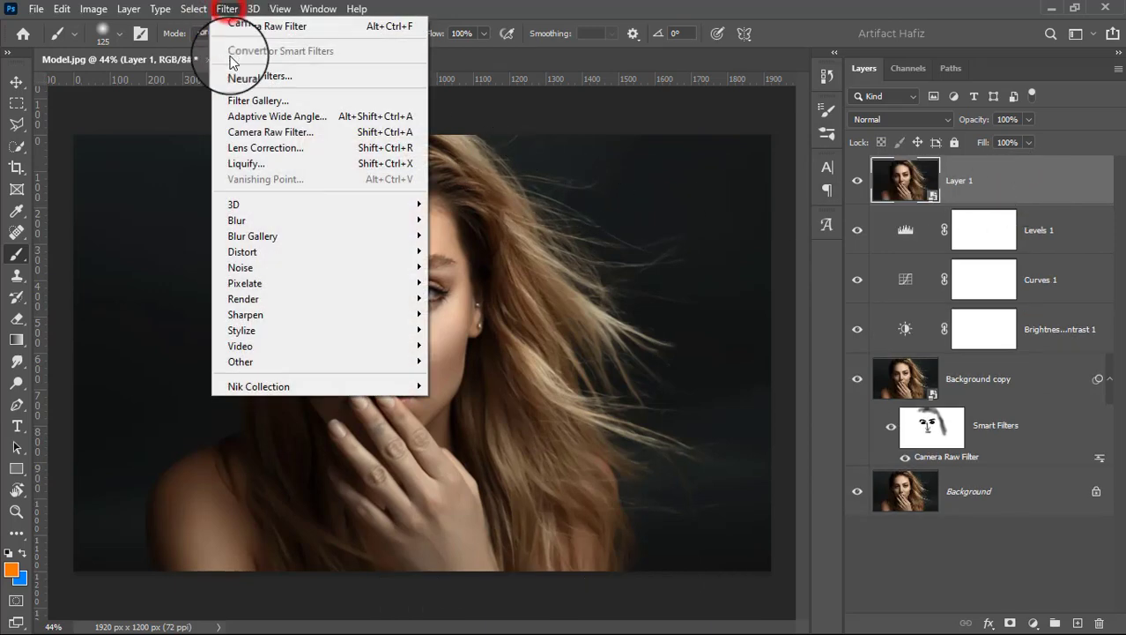
click(247, 129)
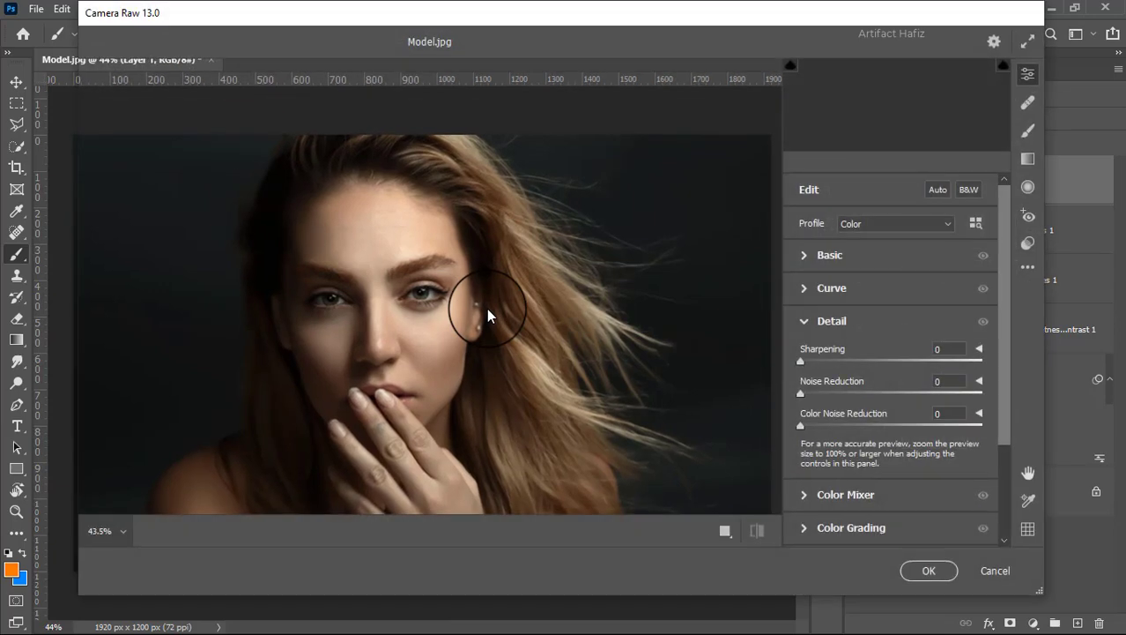
click(805, 255)
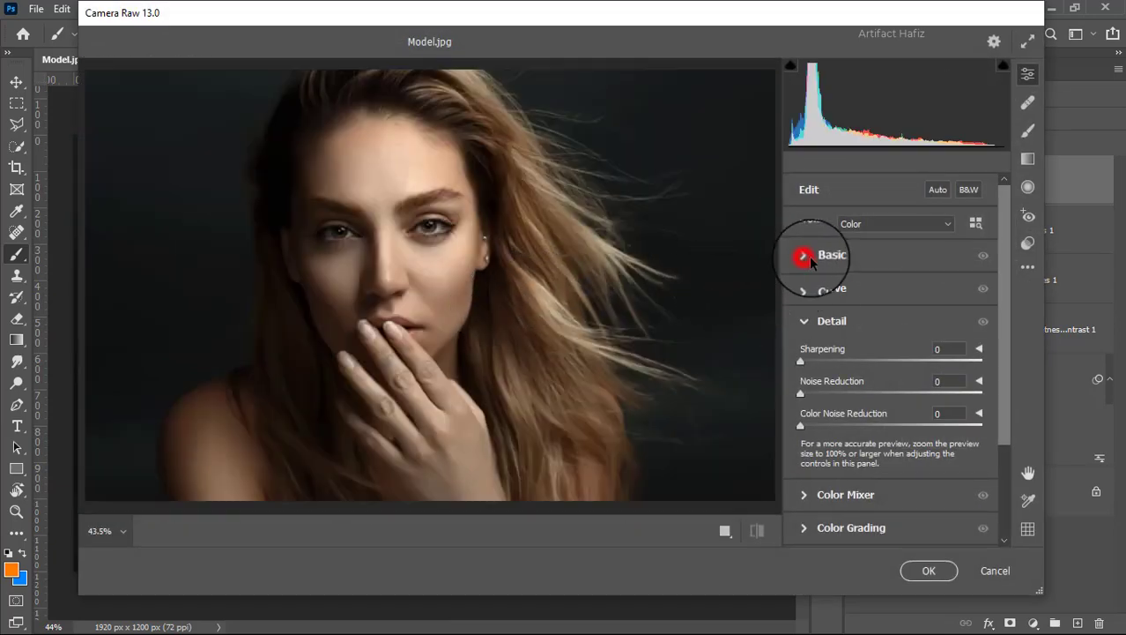
drag(891, 322, 883, 377)
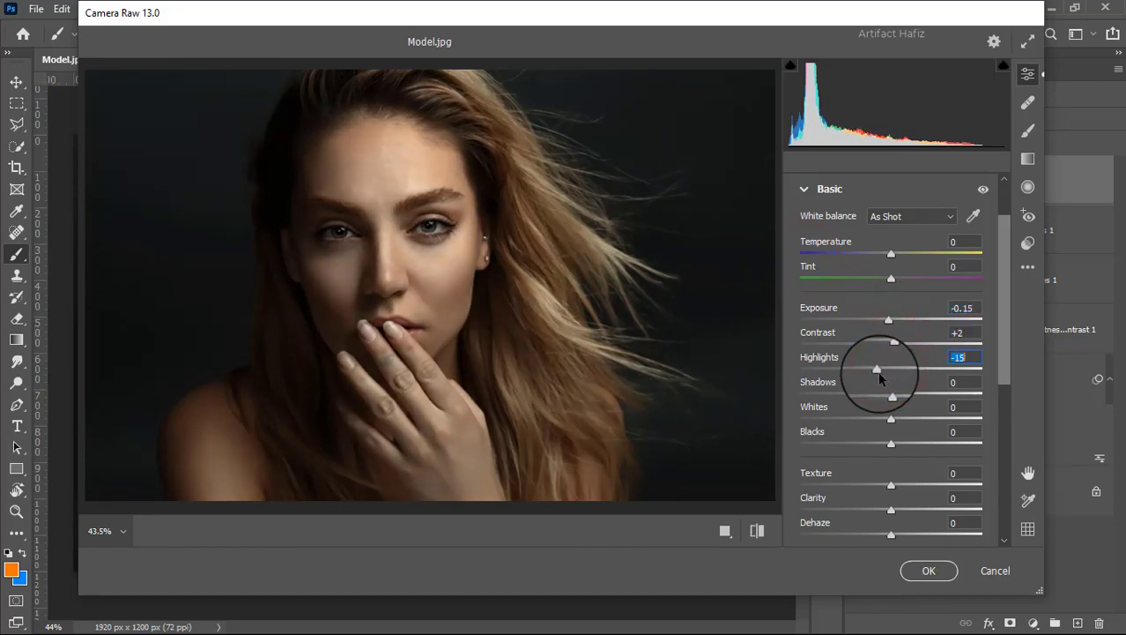
click(892, 396)
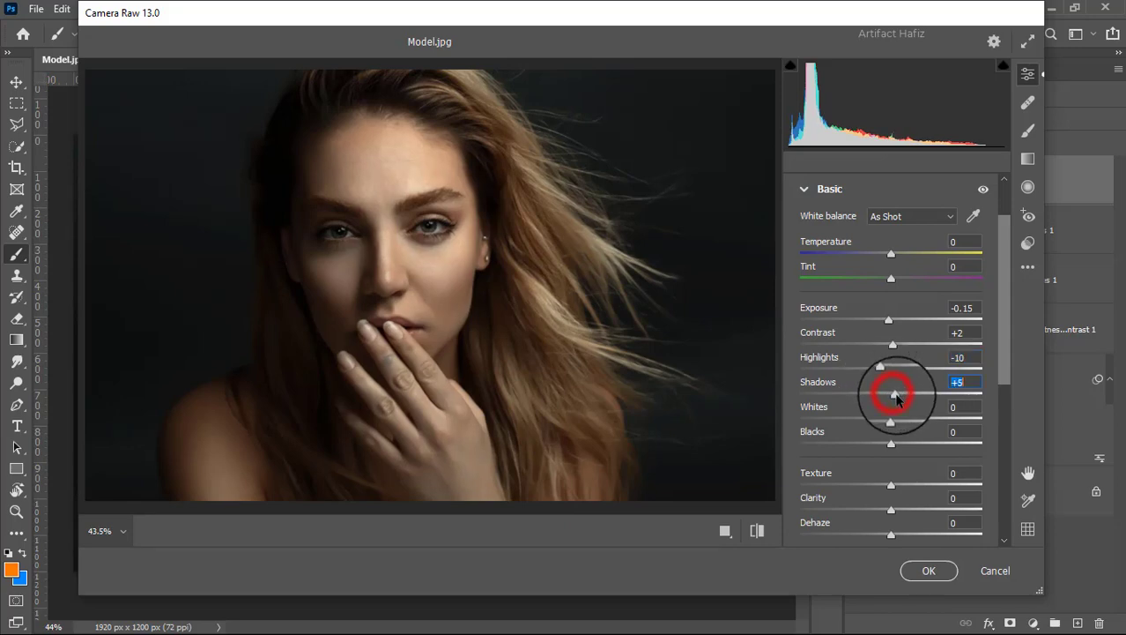
mouse_move(890, 421)
mouse_down()
mouse_move(928, 423)
mouse_move(891, 428)
mouse_move(898, 419)
mouse_up()
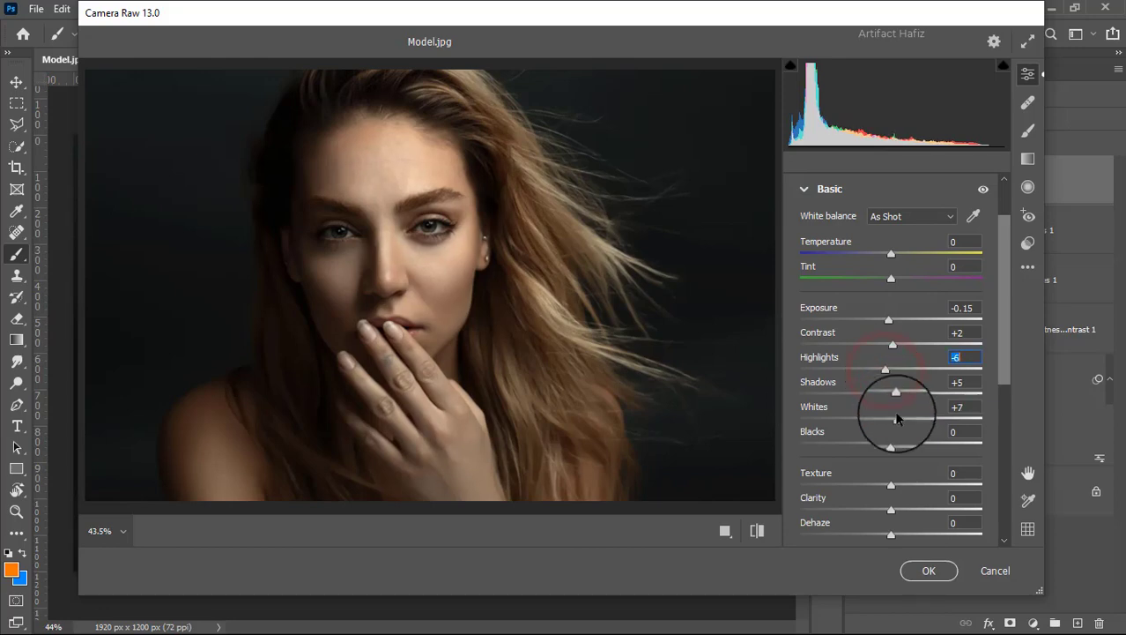
Set Whites to +29, Blacks to +32, Texture to -5, Clarity to +5 and Dehaze to -16
drag(893, 419, 922, 420)
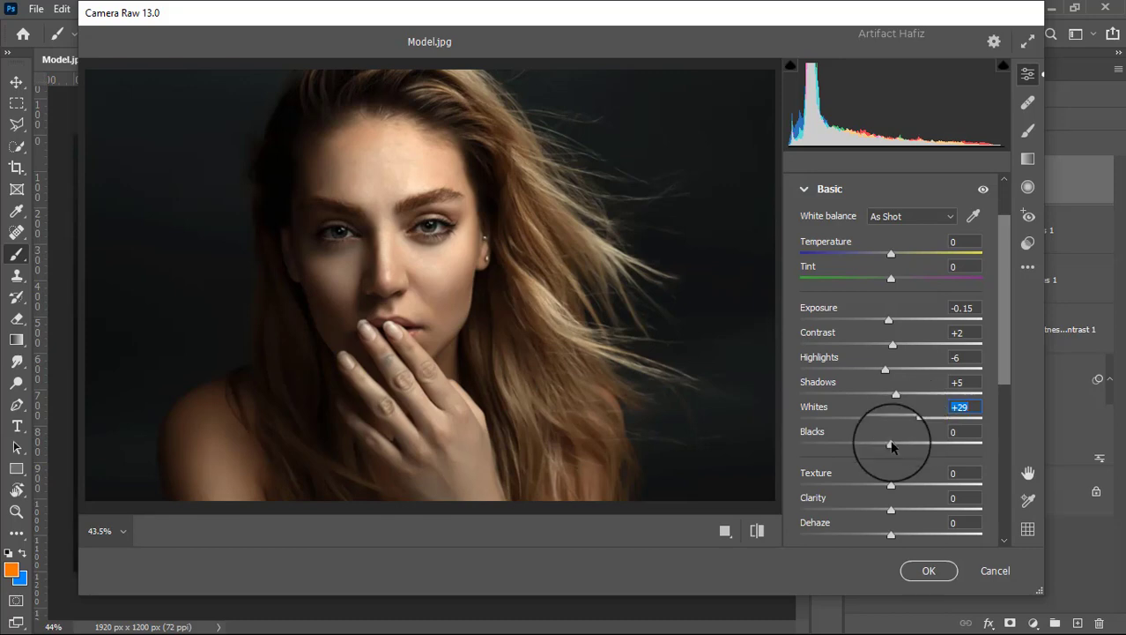
drag(889, 443, 919, 441)
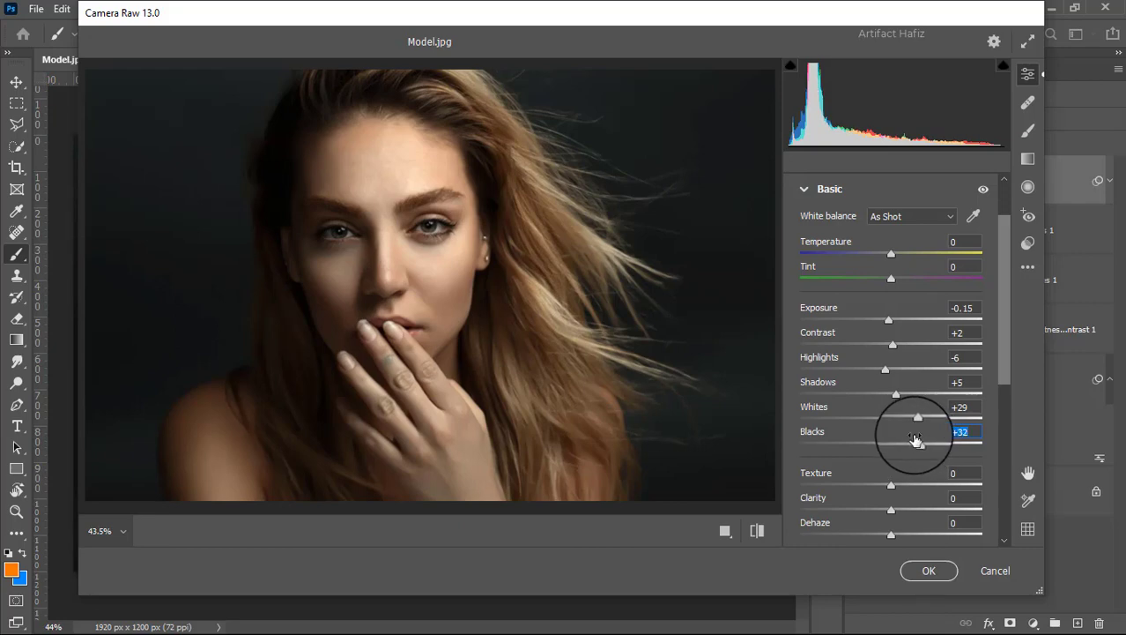
scroll(917, 438, down, 3)
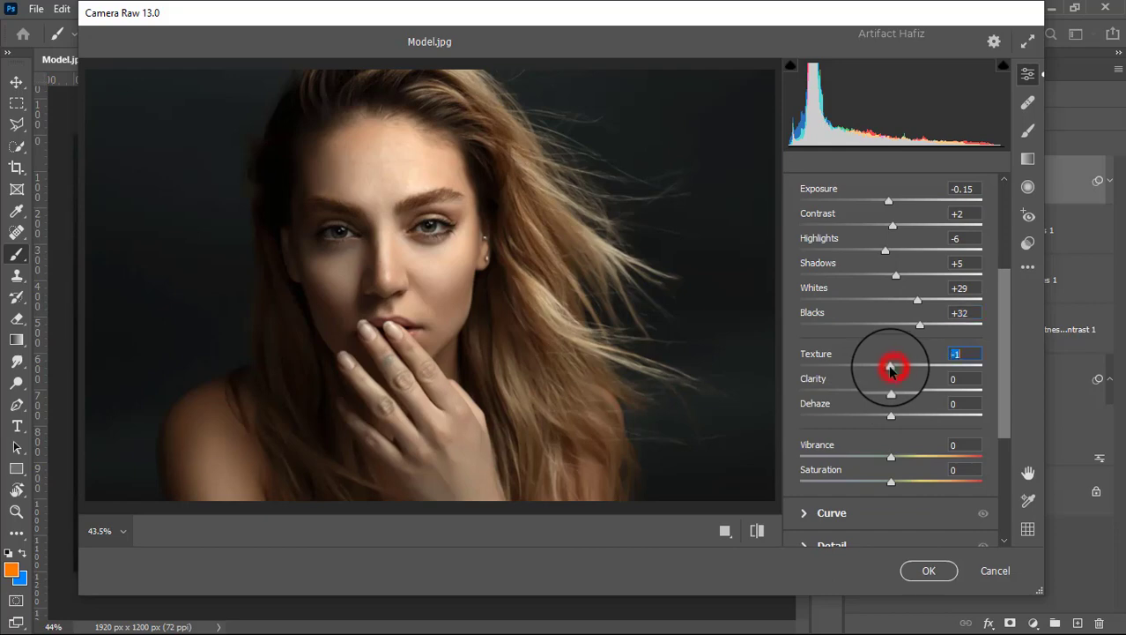
drag(892, 368, 877, 420)
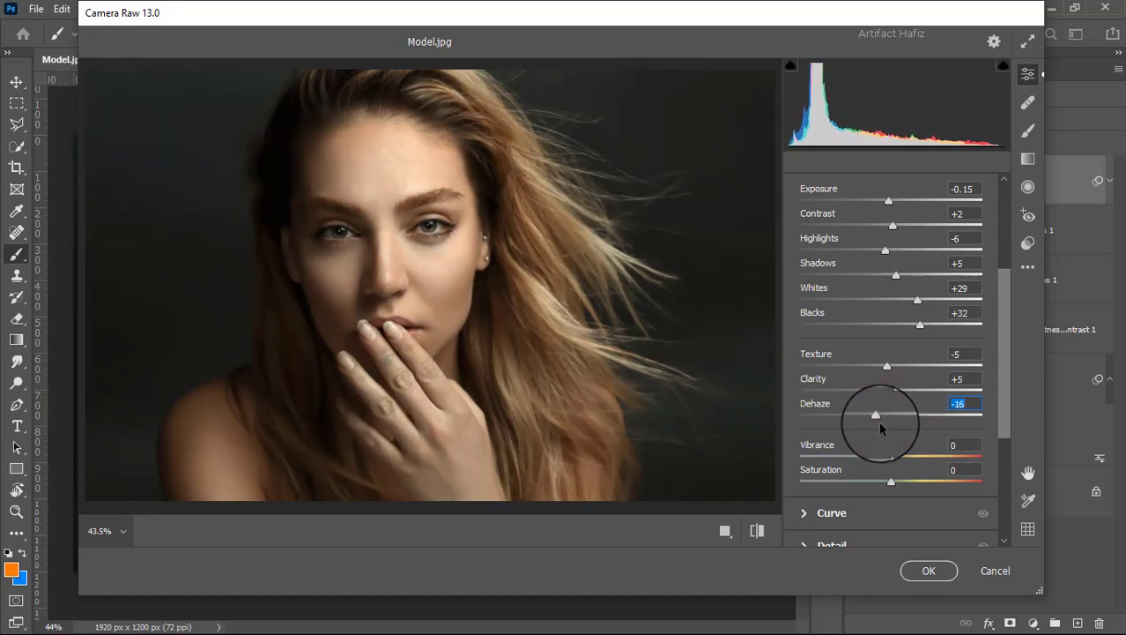
Lift the point curve's black output to 11, add points 64/65 and 191/198, and raise the blue channel's black output to 2
scroll(895, 479, down, 1)
scroll(896, 479, down, 1)
click(816, 433)
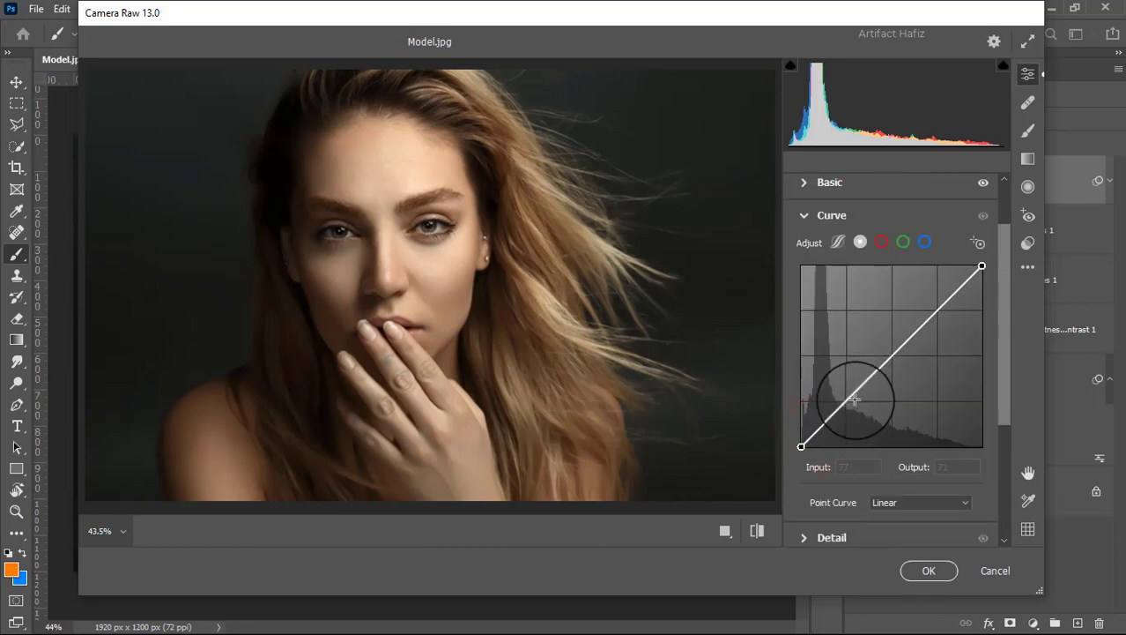
click(801, 447)
drag(801, 450, 800, 440)
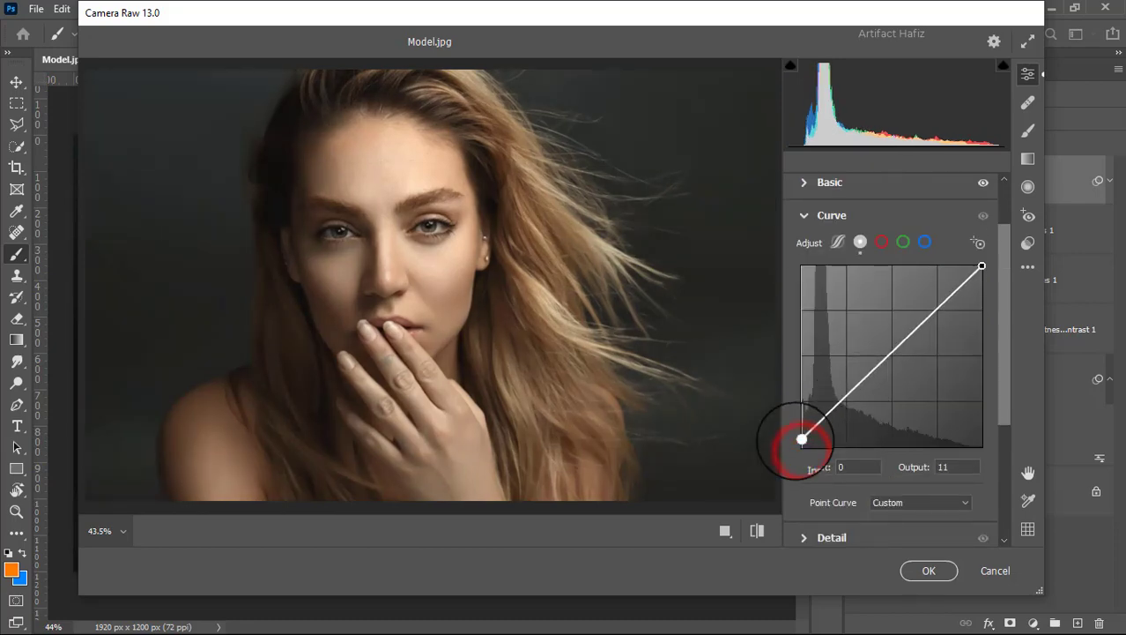
click(845, 398)
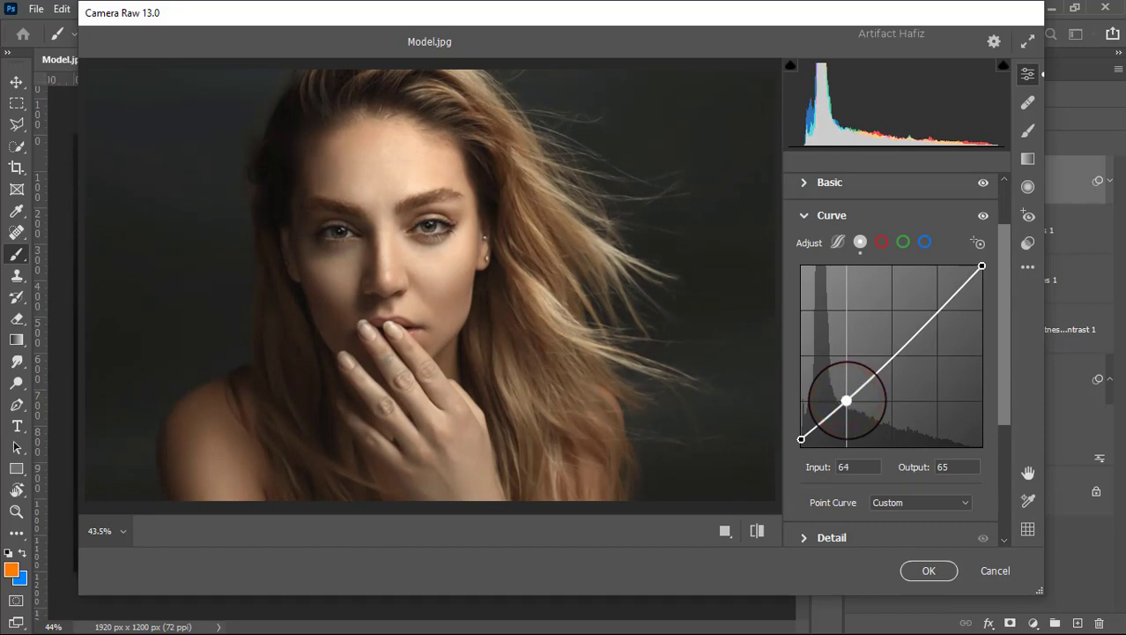
click(940, 308)
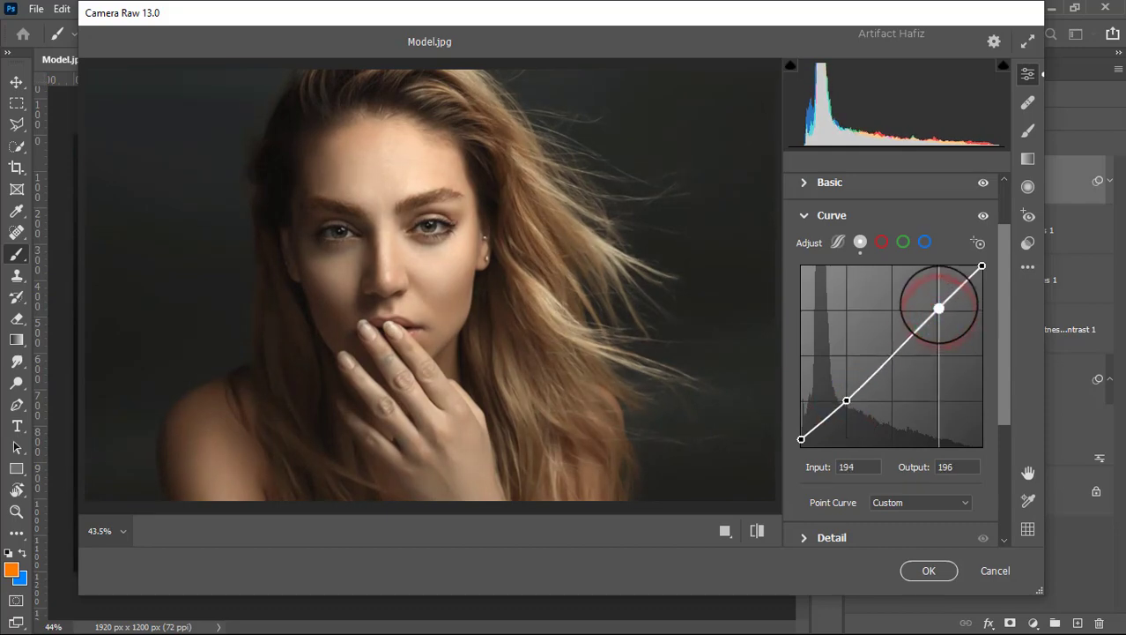
drag(940, 309, 937, 307)
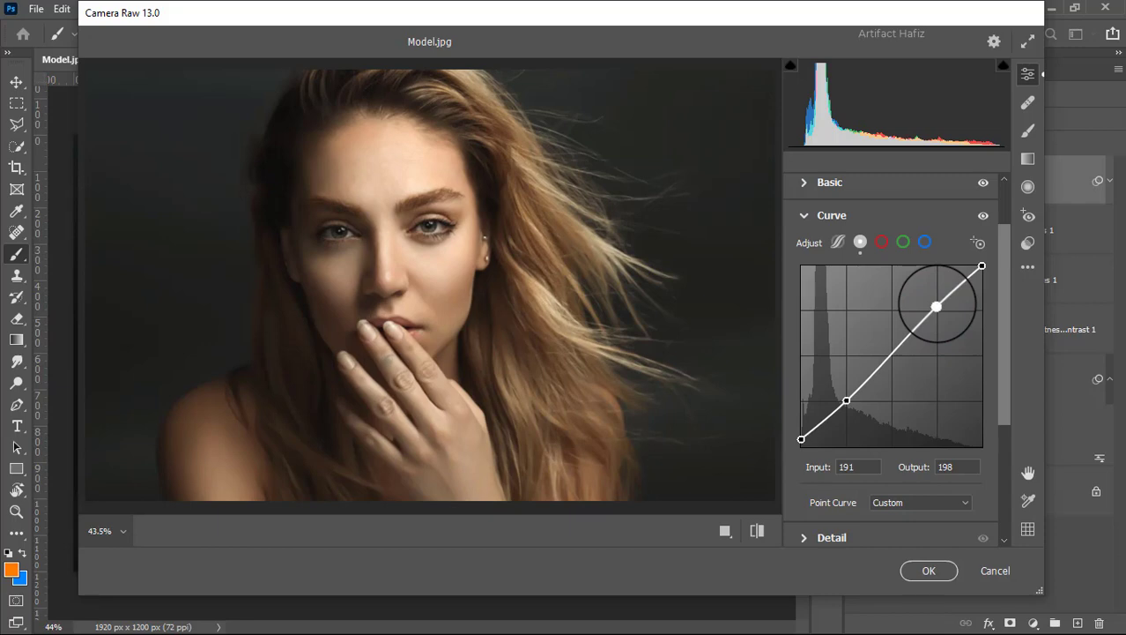
click(924, 241)
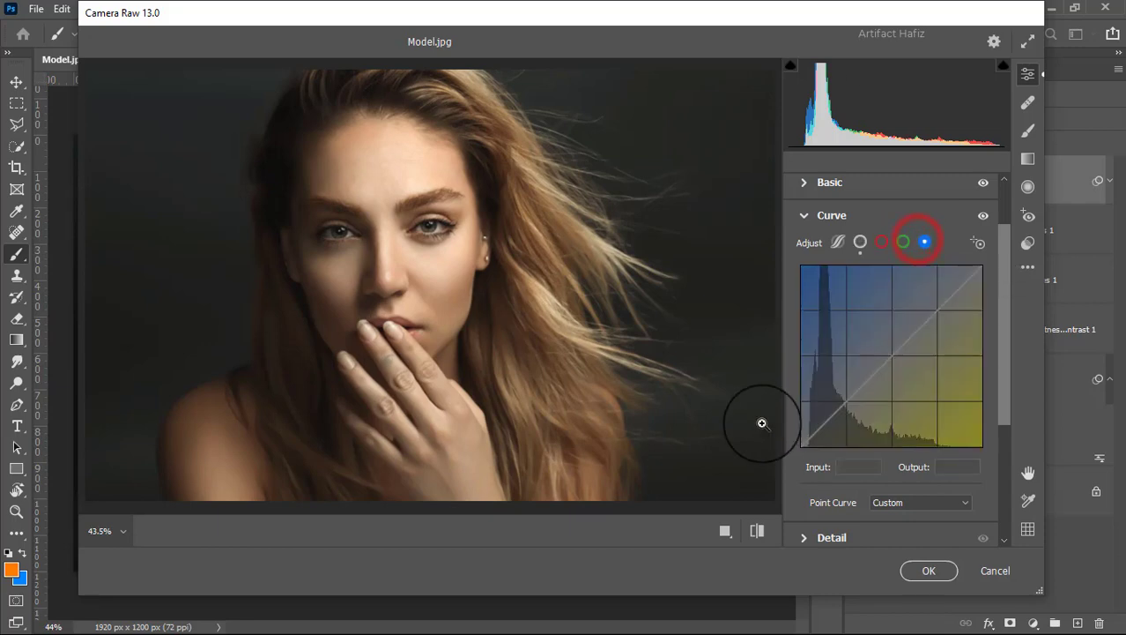
click(799, 447)
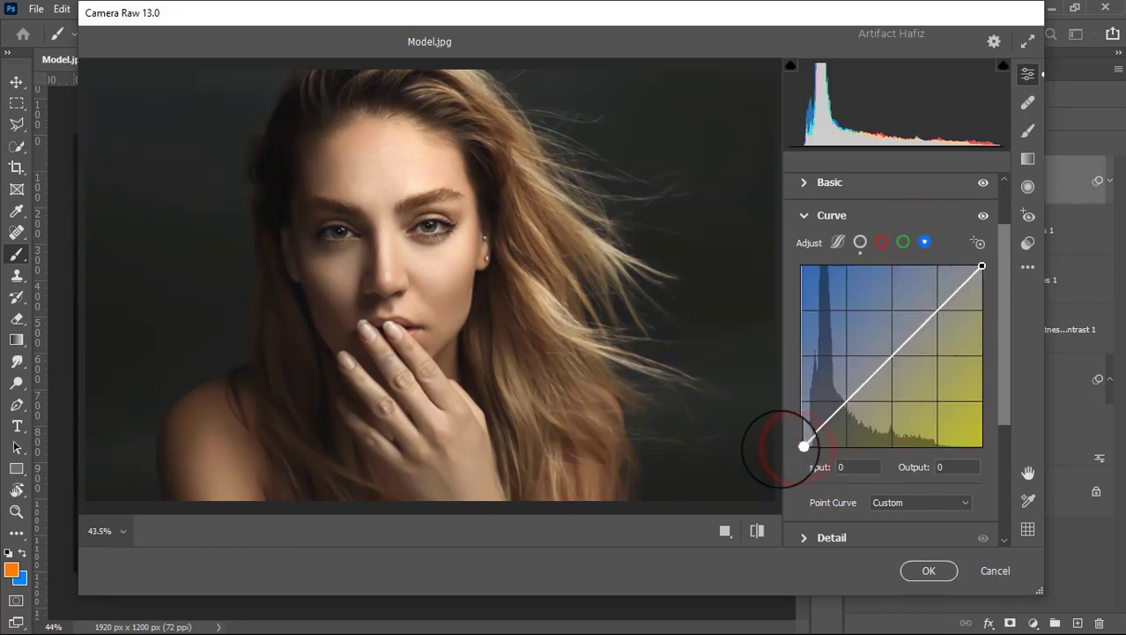
Set the Detail adjustments to Sharpening 10 and Noise Reduction 16
scroll(854, 463, down, 2)
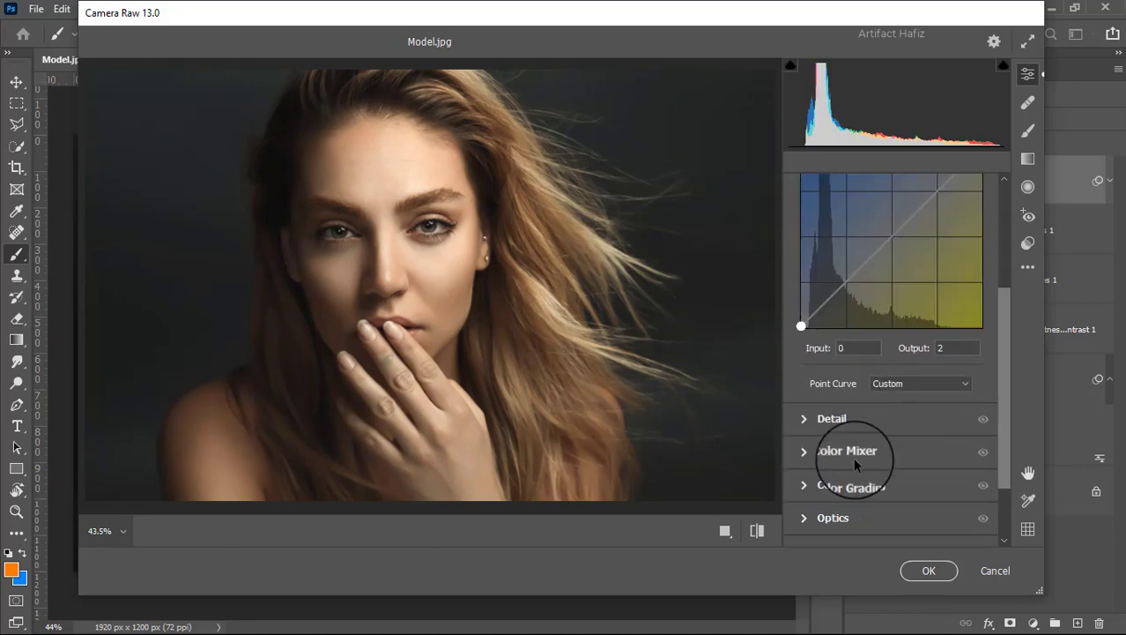
click(803, 420)
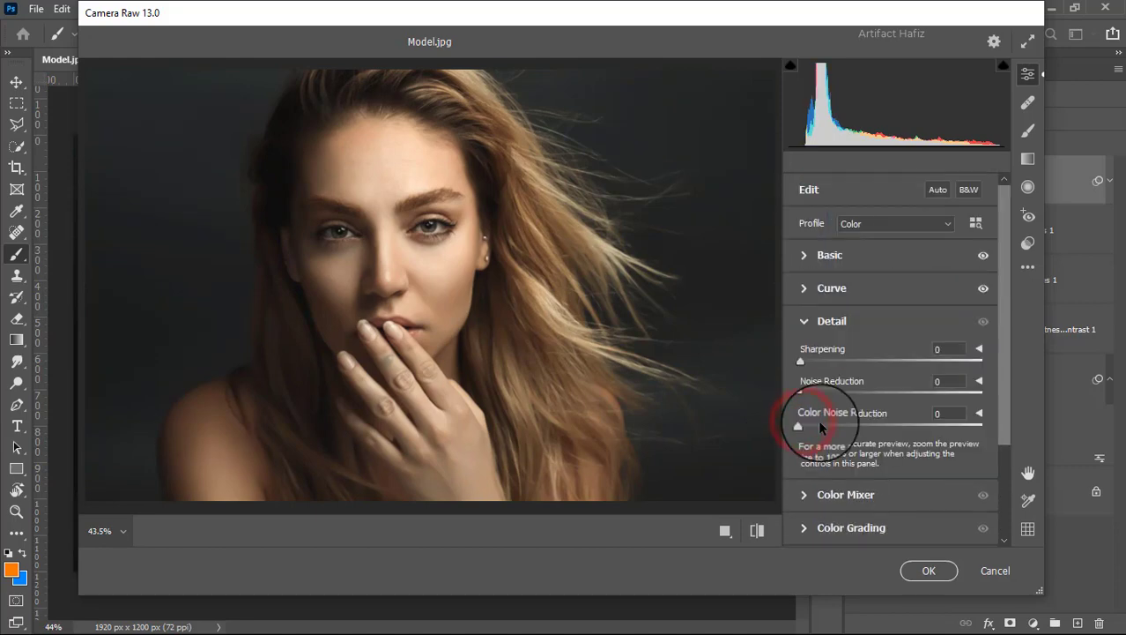
drag(801, 361, 831, 399)
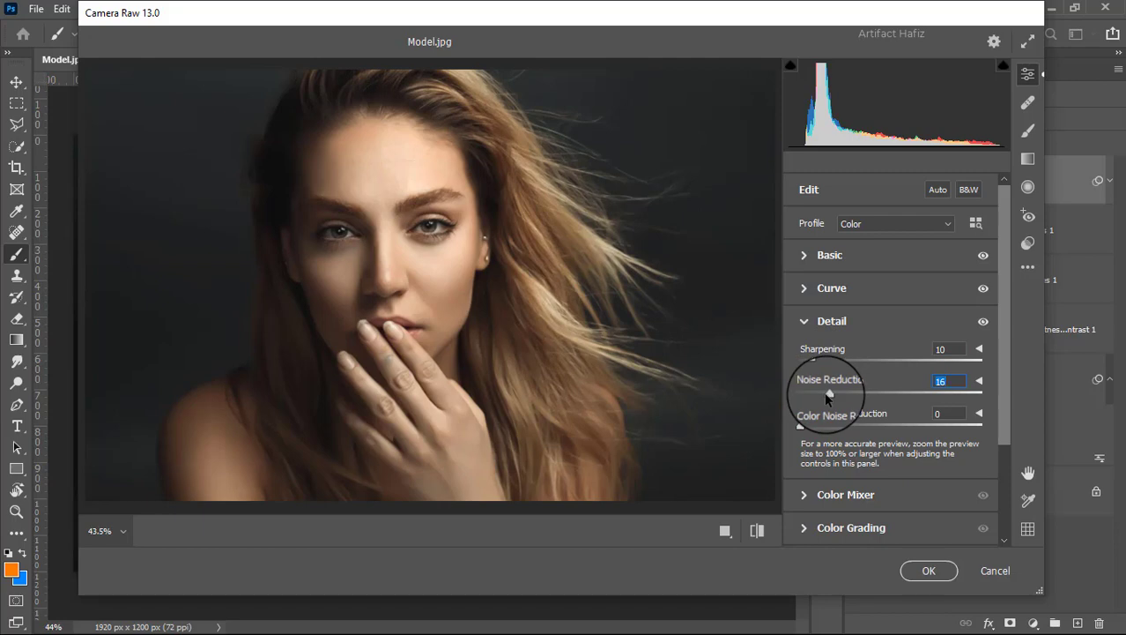
Set the Color Mixer saturation to Reds +7, Yellows +3, Greens -100, Aquas -57 and Blues -36
scroll(826, 397, down, 3)
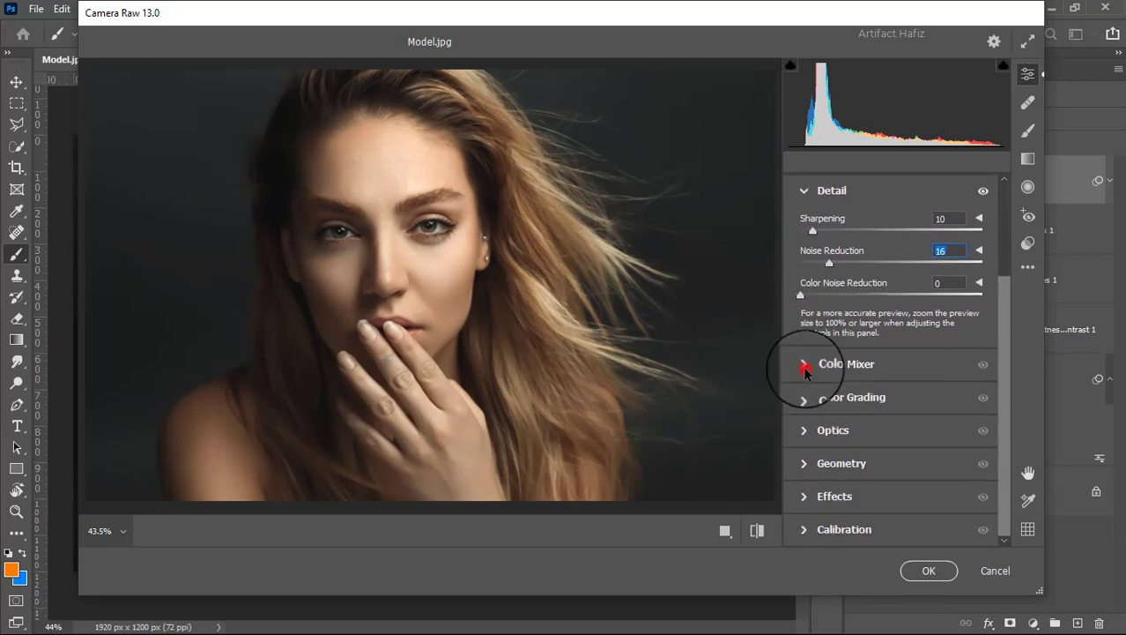
click(804, 365)
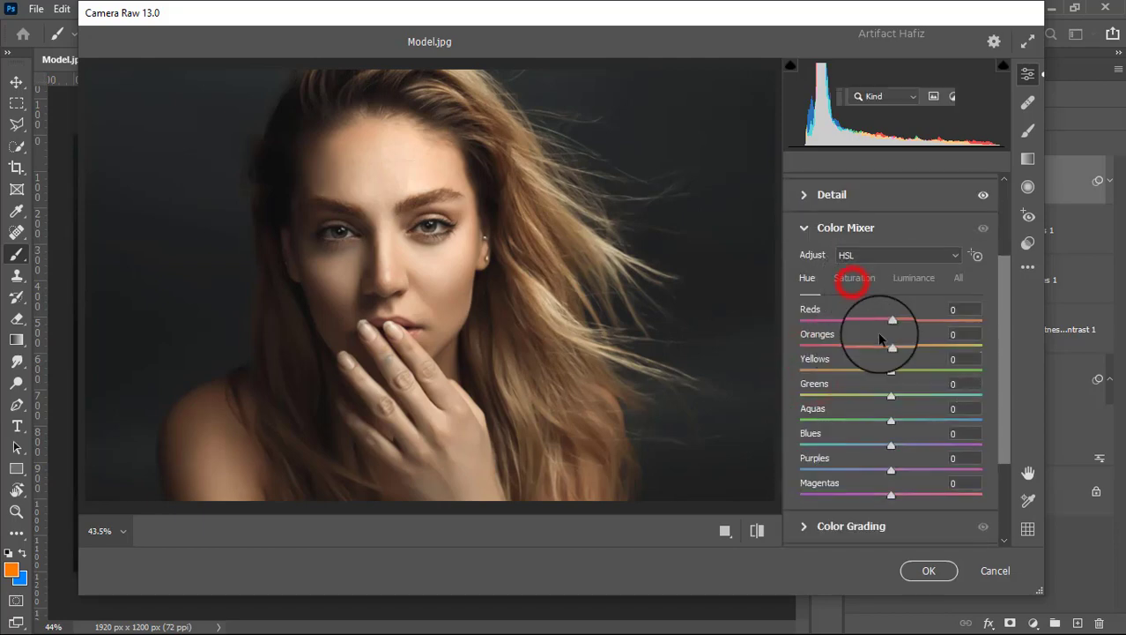
click(852, 282)
drag(894, 318, 854, 326)
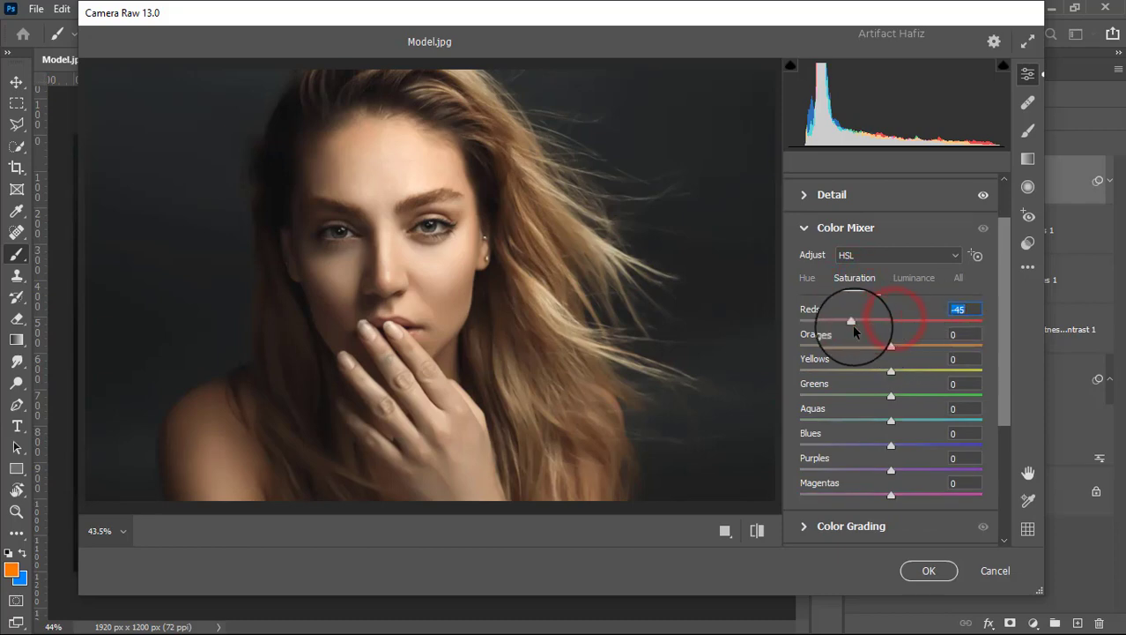
drag(959, 331, 800, 378)
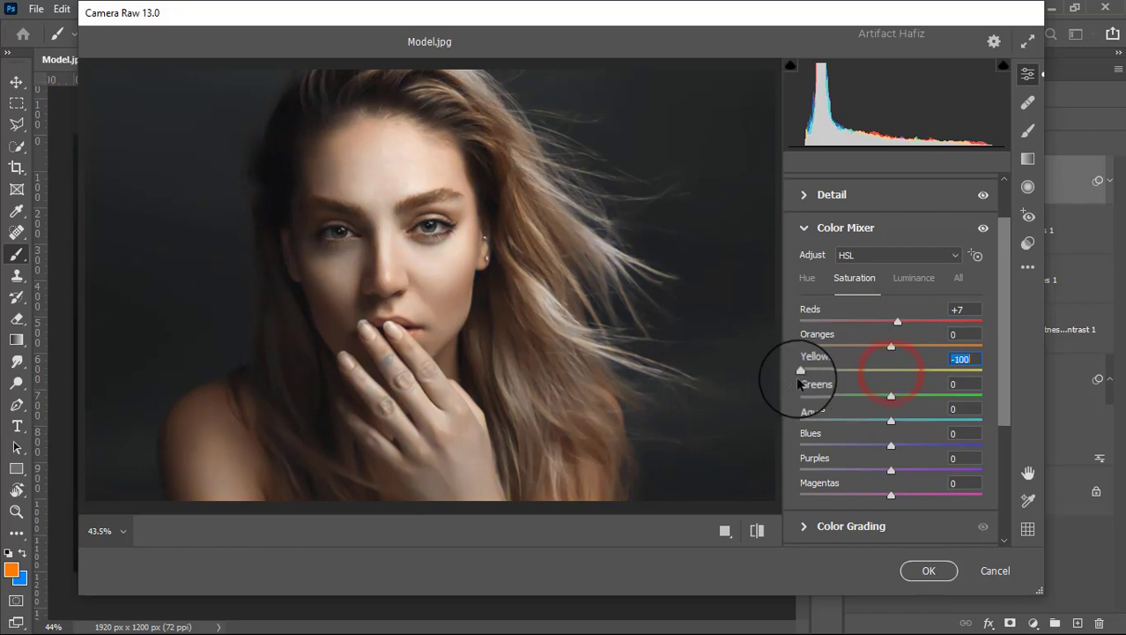
drag(715, 386, 895, 391)
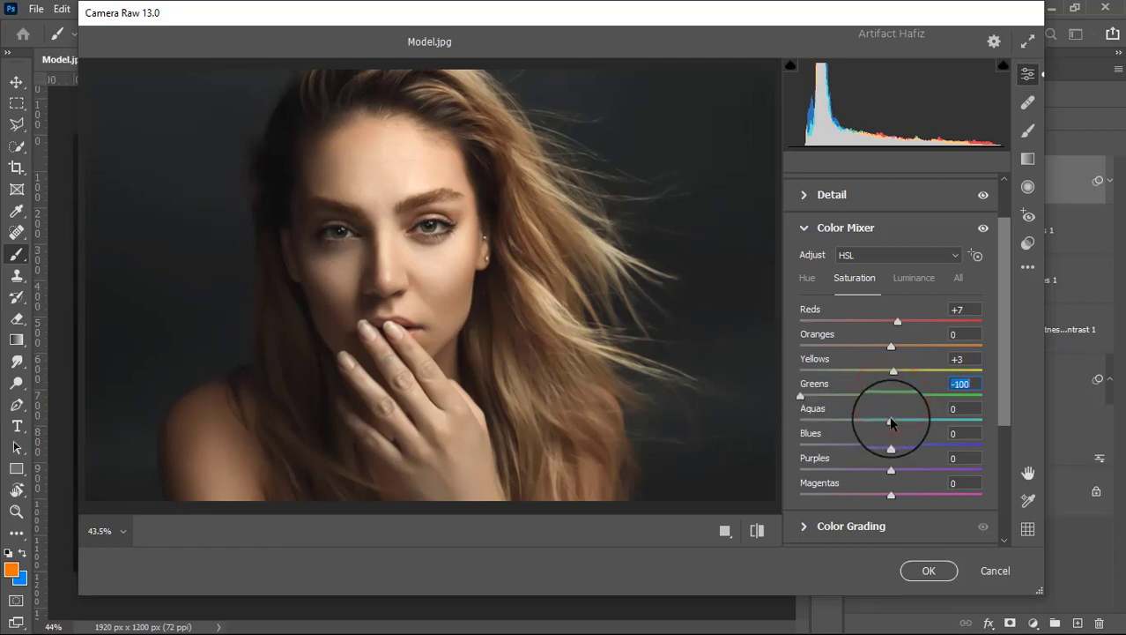
drag(891, 420, 840, 423)
drag(825, 441, 857, 466)
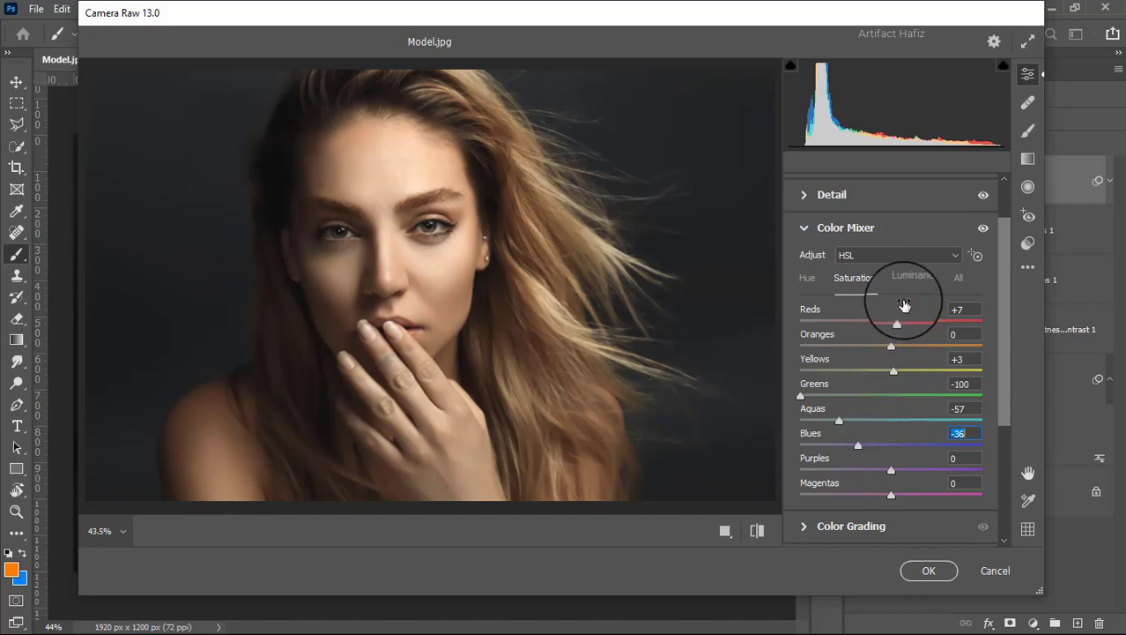
Set the Color Mixer luminance to Reds +16, Oranges +5, Yellows +4, Greens -38 and Aquas -7
click(910, 278)
drag(891, 344, 888, 423)
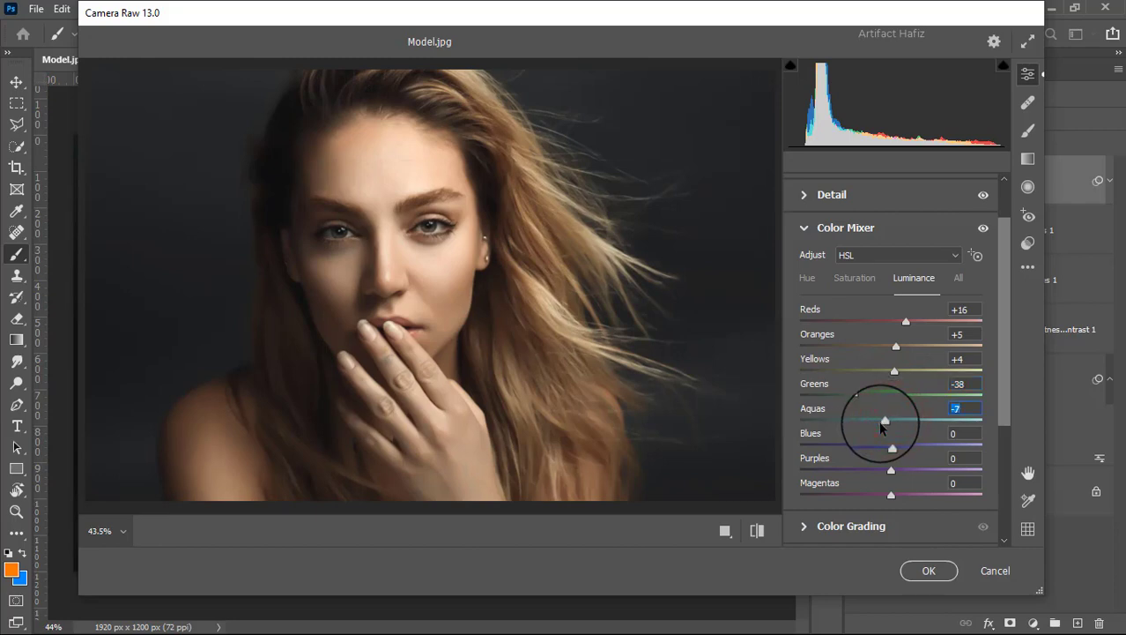
scroll(884, 421, down, 1)
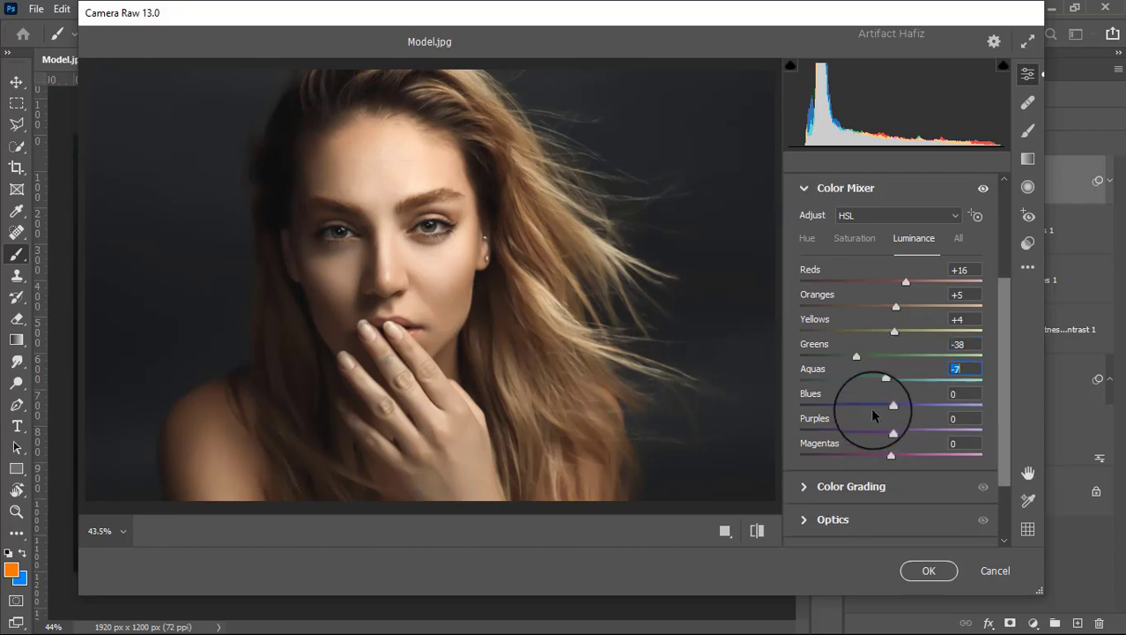
Set the Color Mixer hue to Yellows +2, Greens +5, Aquas -10 and Blues -100
click(807, 238)
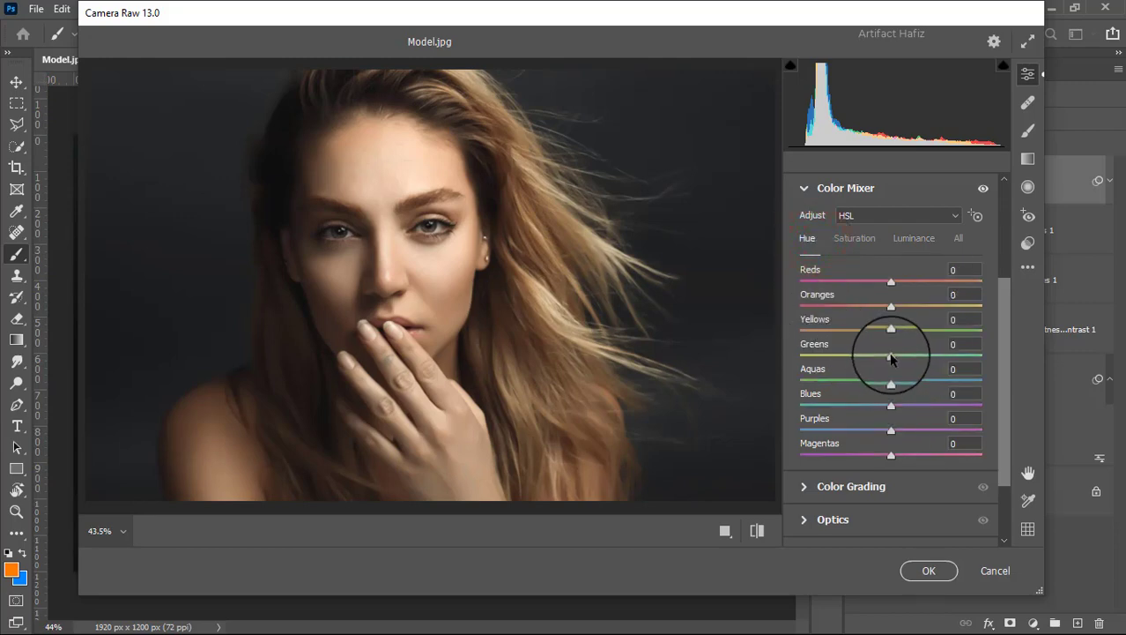
mouse_move(893, 333)
mouse_down()
mouse_move(952, 334)
mouse_move(861, 340)
mouse_move(893, 333)
mouse_up()
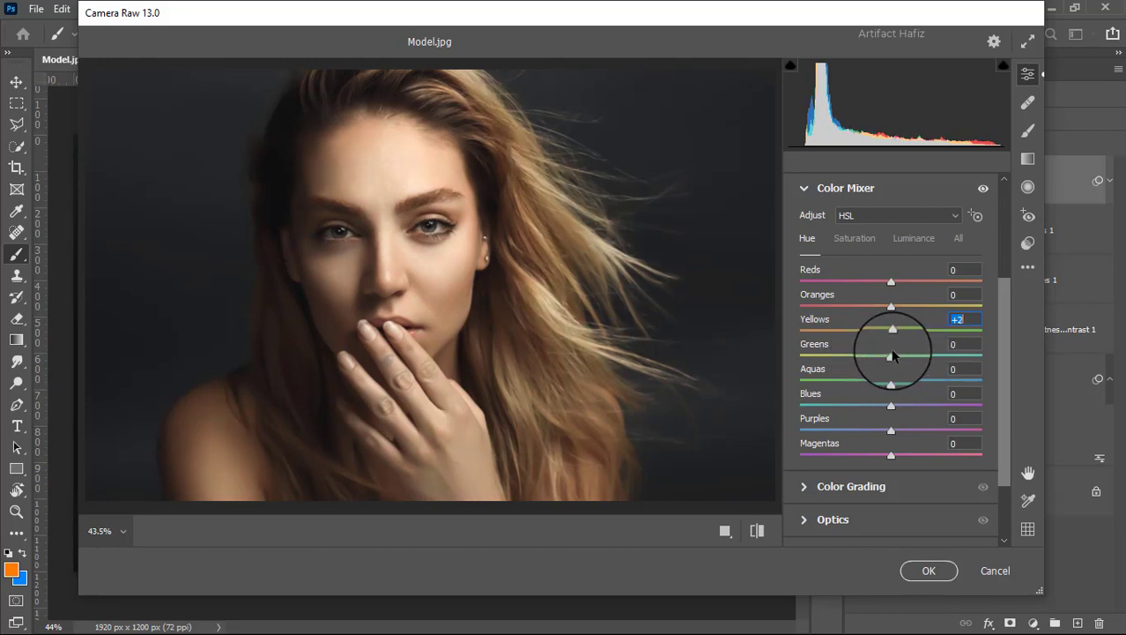
click(891, 355)
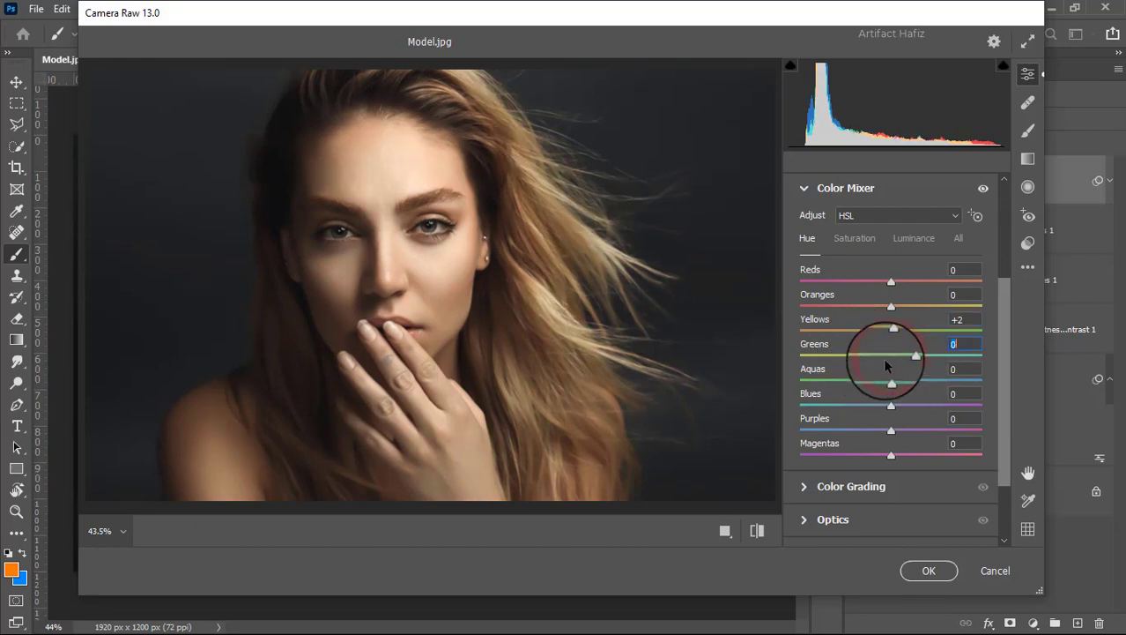
drag(888, 355, 699, 414)
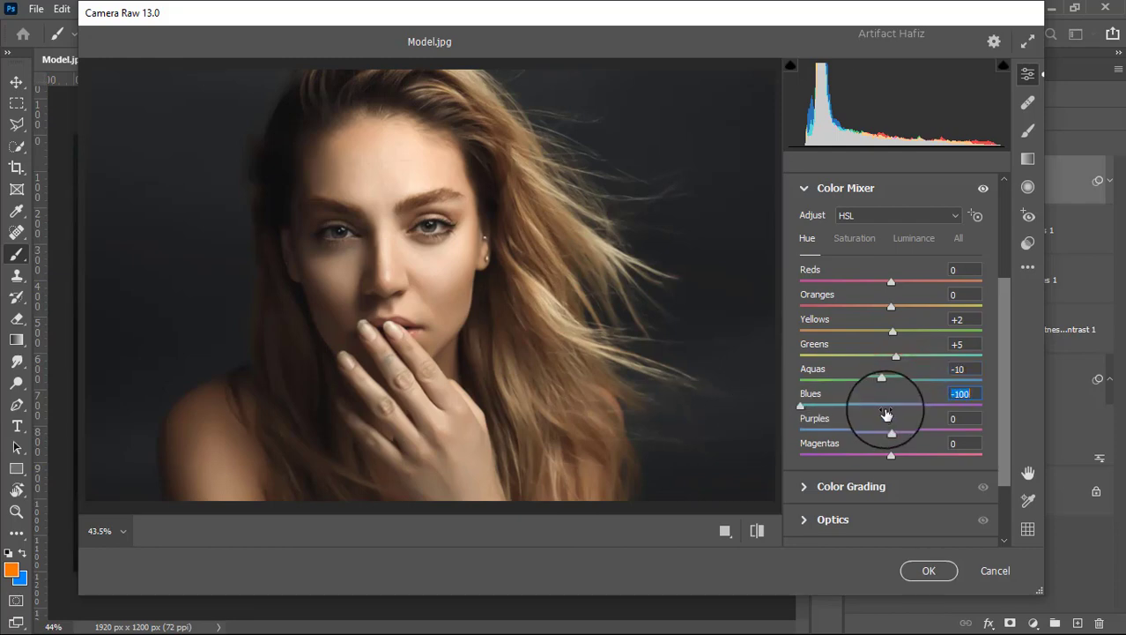
Tint the shadows blue in Color Grading with hue 223 and saturation 9
scroll(885, 407, down, 2)
click(817, 399)
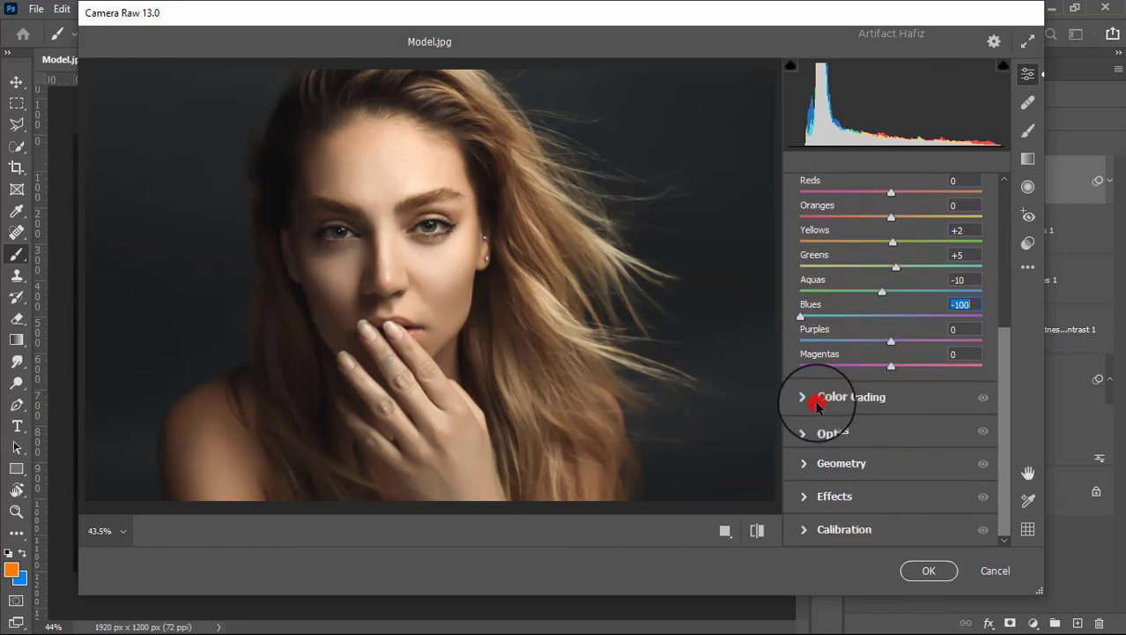
drag(838, 436, 835, 437)
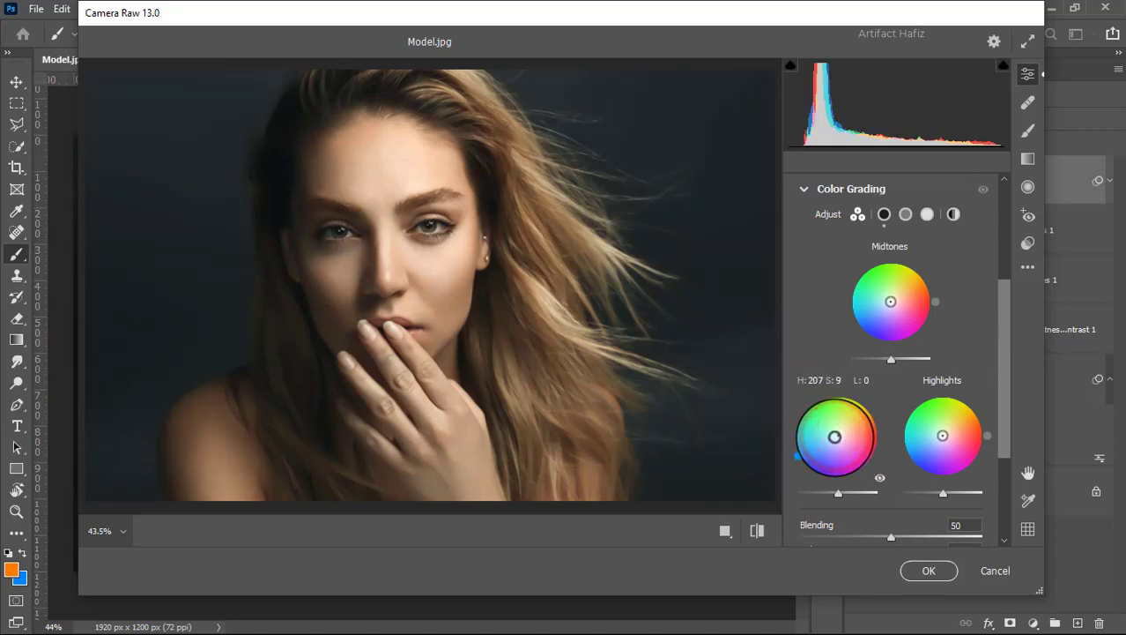
click(798, 462)
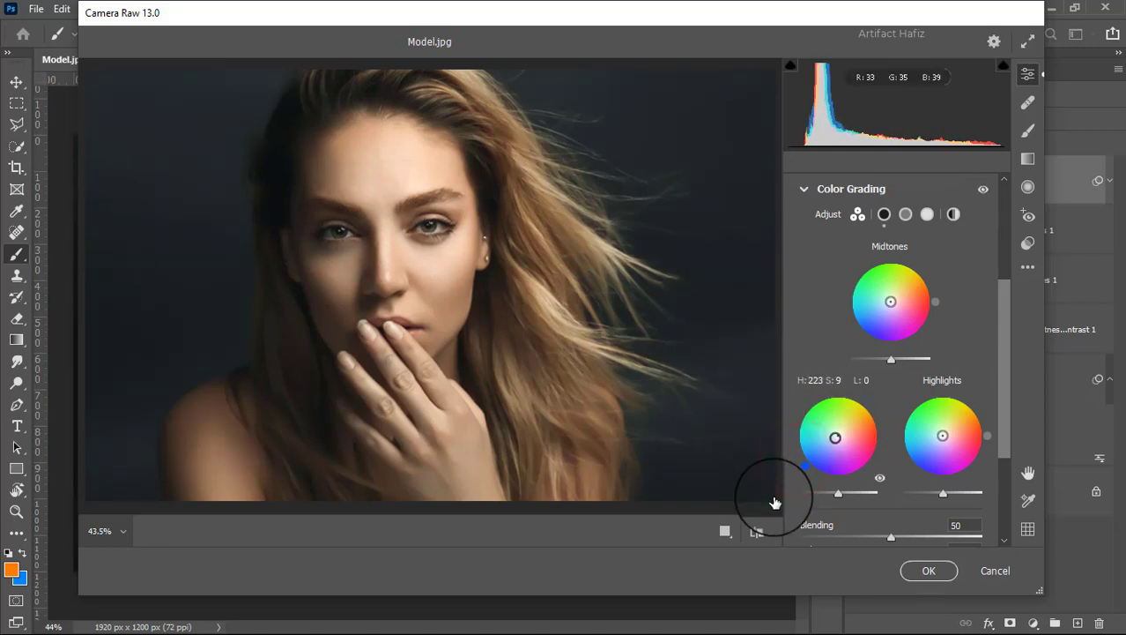
Tint the highlights yellow-green in Color Grading with hue 92 and saturation 13
mouse_move(942, 435)
mouse_down()
mouse_move(948, 429)
mouse_move(829, 428)
mouse_move(931, 378)
mouse_move(849, 413)
mouse_move(835, 432)
mouse_move(1031, 430)
mouse_move(896, 382)
mouse_move(860, 407)
mouse_move(930, 396)
mouse_move(853, 412)
mouse_move(941, 380)
mouse_up()
click(966, 399)
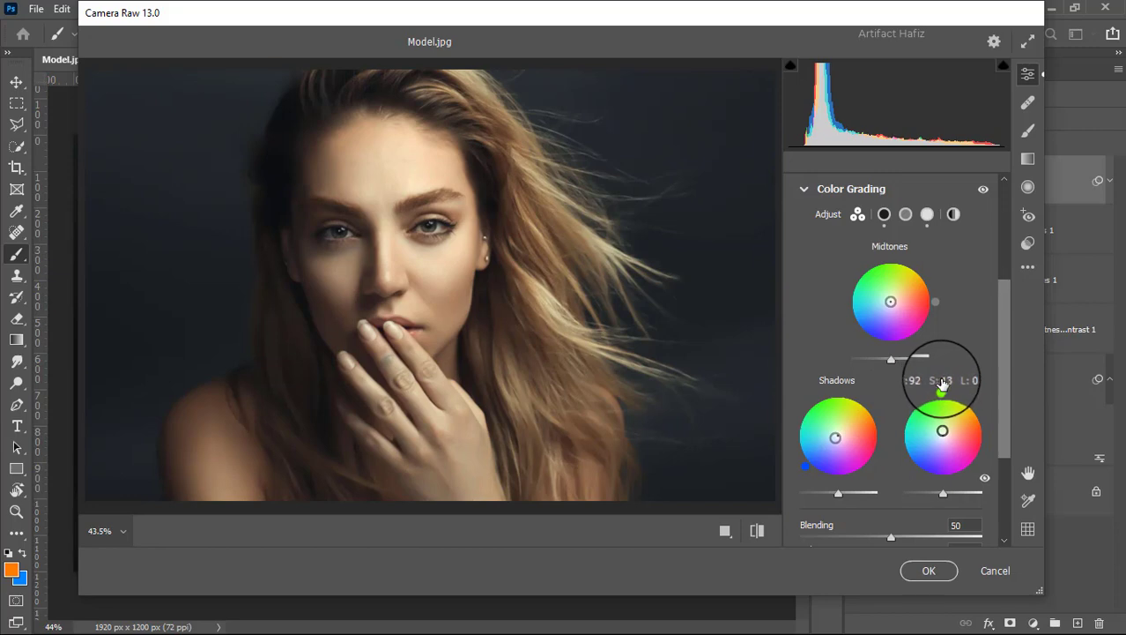
Add a Highlight Priority vignette in Effects with Vignetting -18, Midpoint 35, Roundness +100 and Feather 100
scroll(885, 393, down, 2)
scroll(886, 393, down, 2)
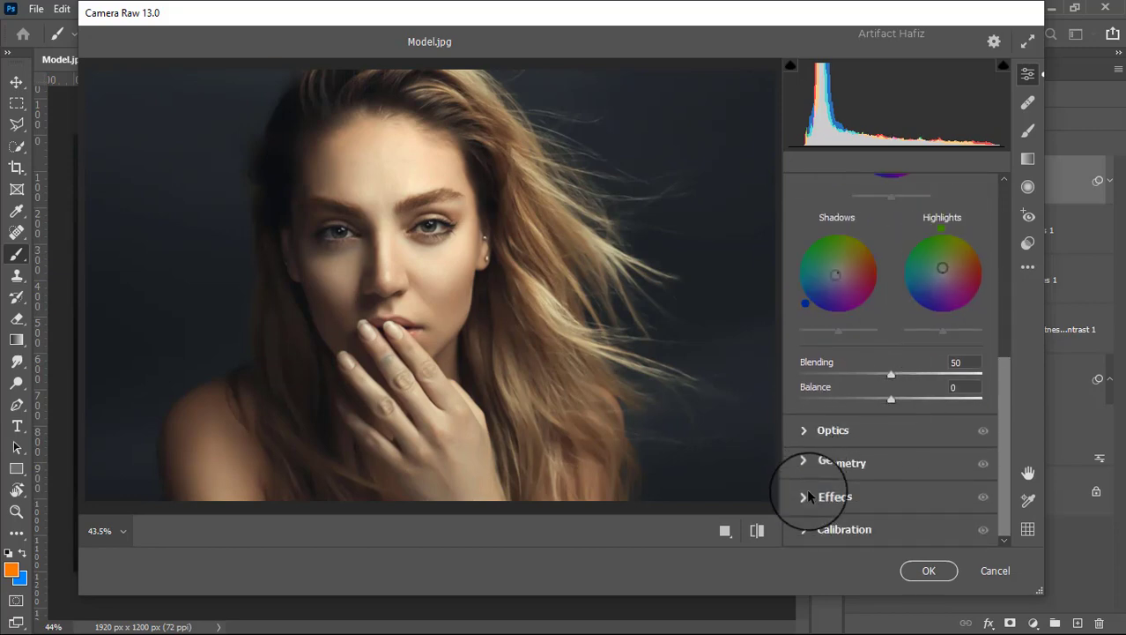
click(809, 491)
drag(890, 370, 866, 381)
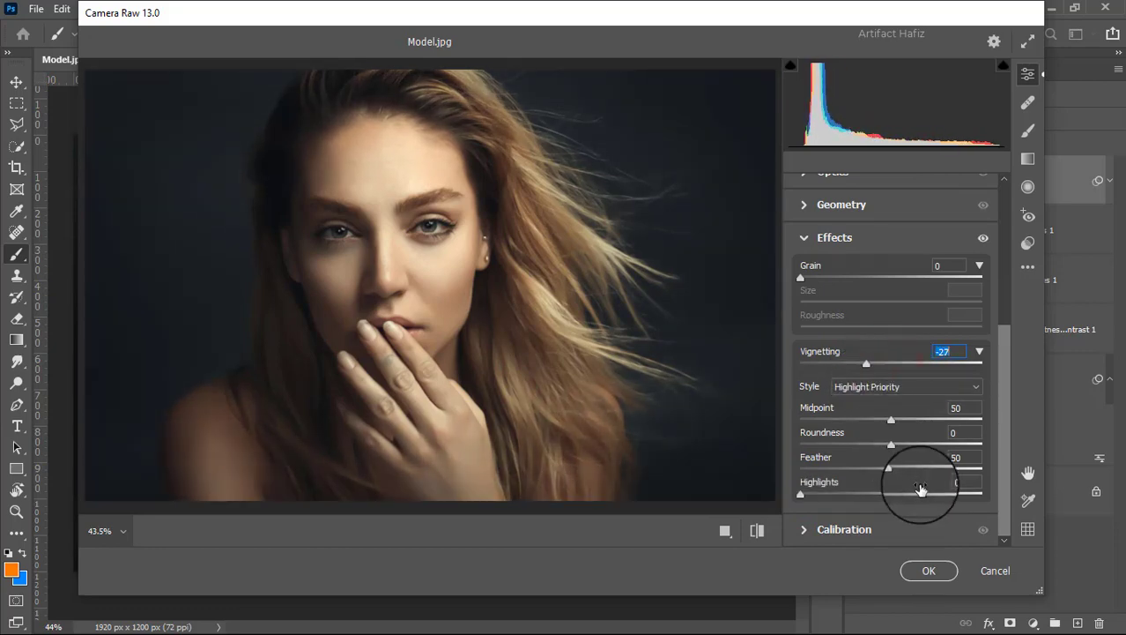
drag(891, 444, 987, 431)
drag(892, 467, 1018, 454)
mouse_move(890, 420)
mouse_down()
mouse_move(827, 419)
mouse_move(875, 370)
mouse_up()
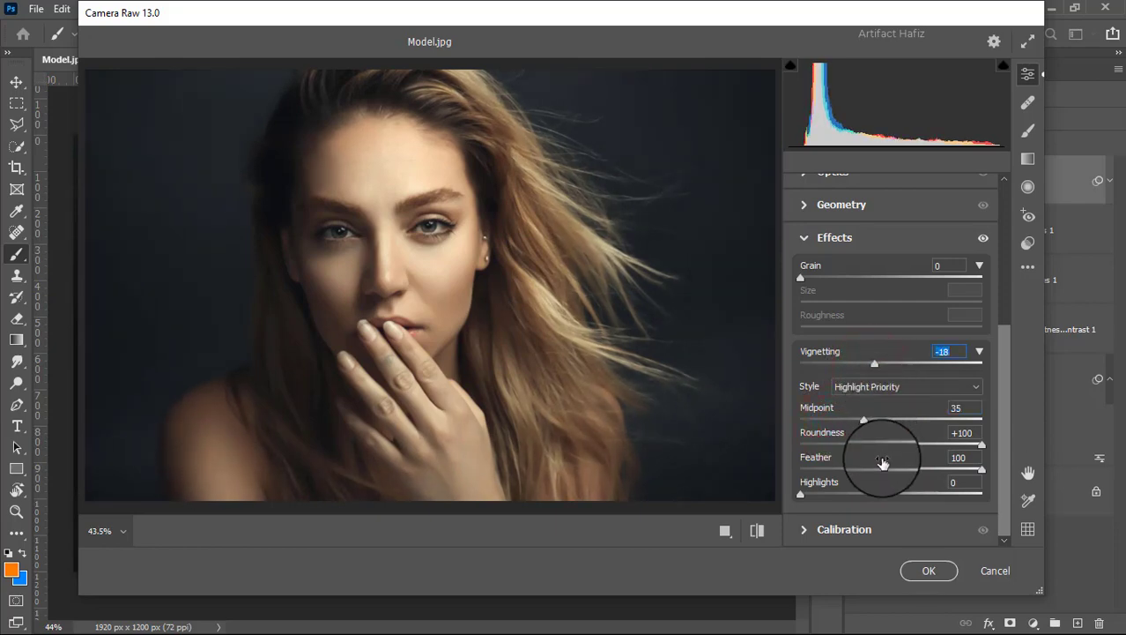
Calibrate the primary saturations to Red -4, Green +5 and Blue +6, and apply the Camera Raw filter
click(815, 531)
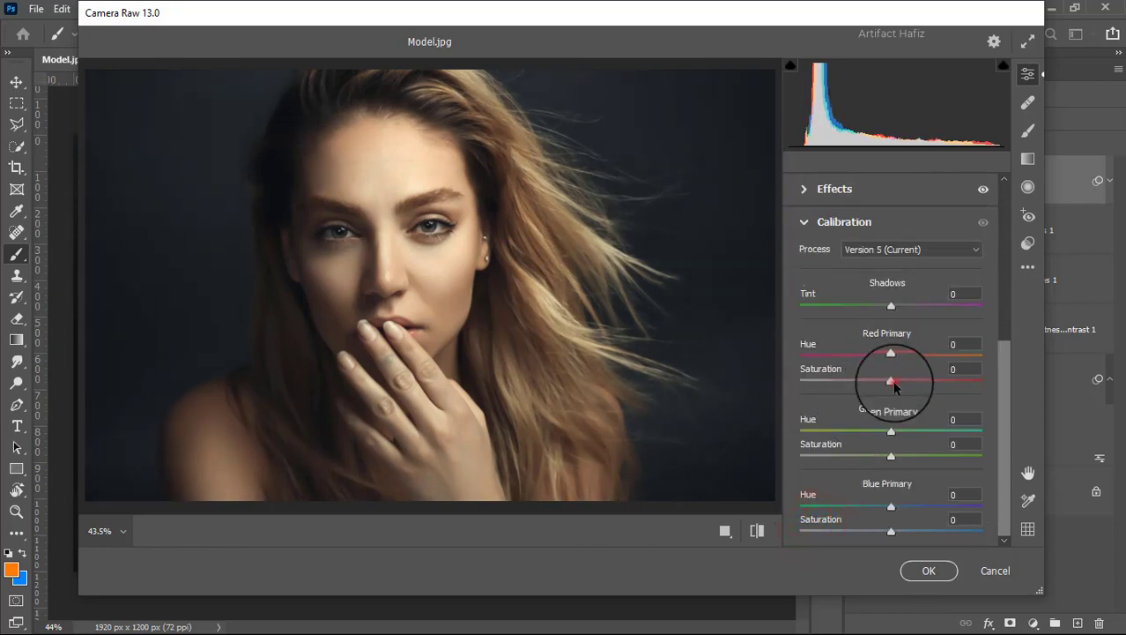
drag(893, 383, 890, 383)
drag(892, 458, 897, 476)
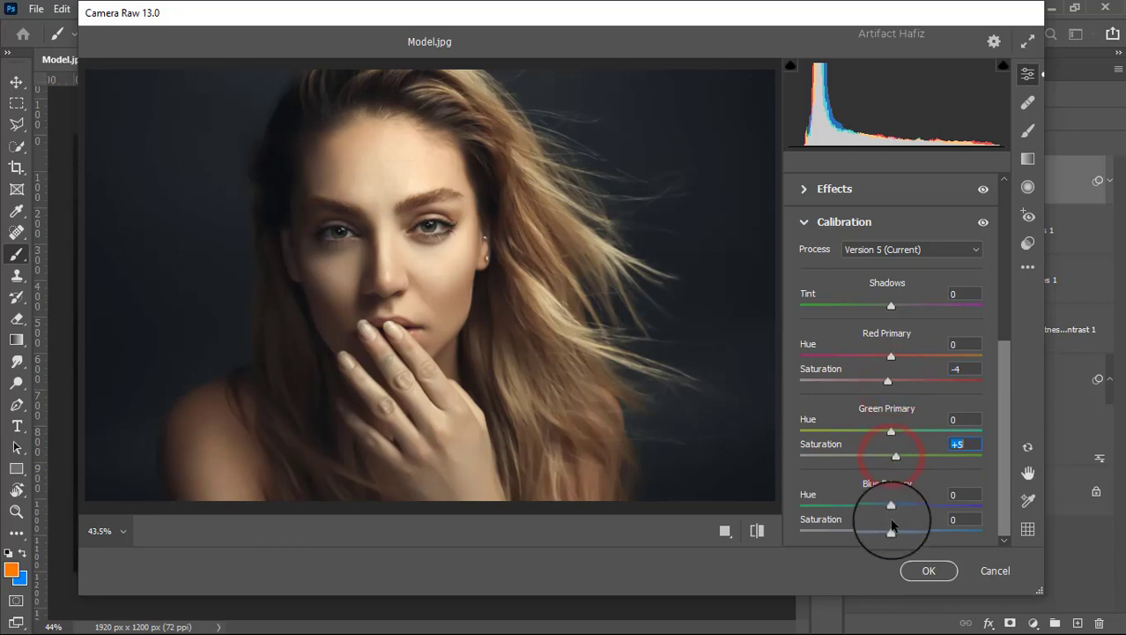
drag(892, 531, 899, 539)
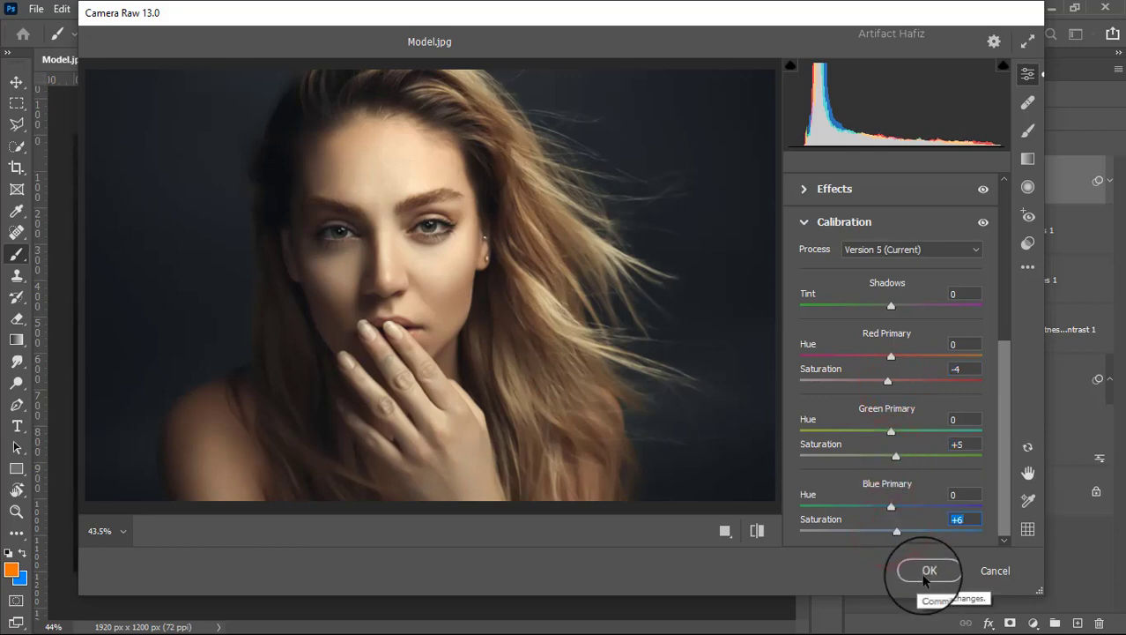
click(928, 571)
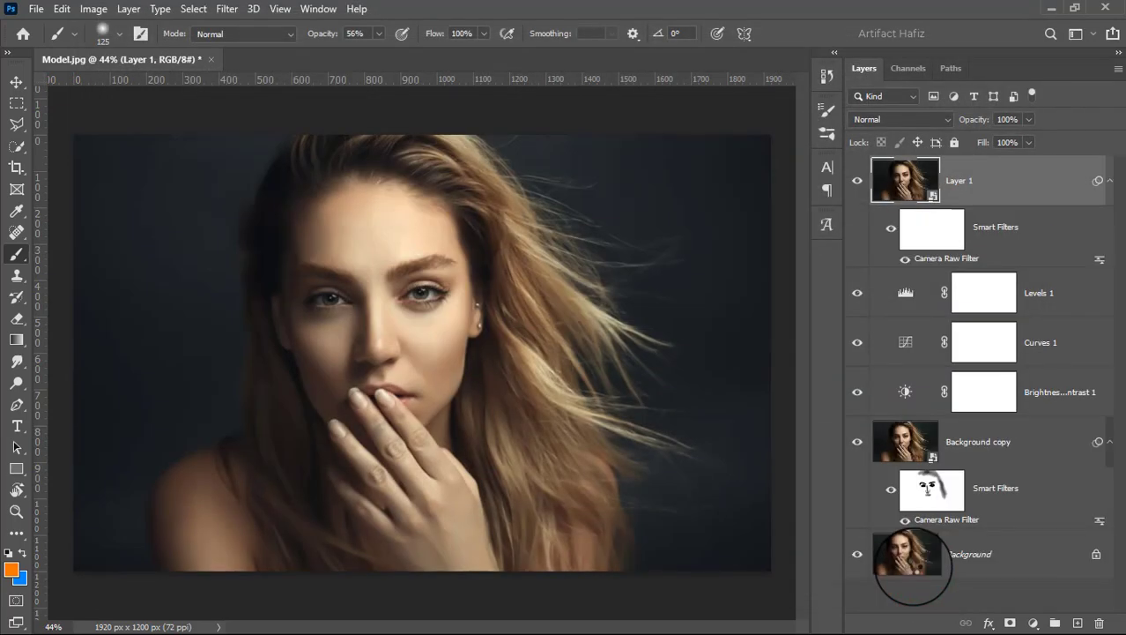
Compare the original portrait with the graded result by toggling the visibility of all layers above the Background
alt+click(858, 555)
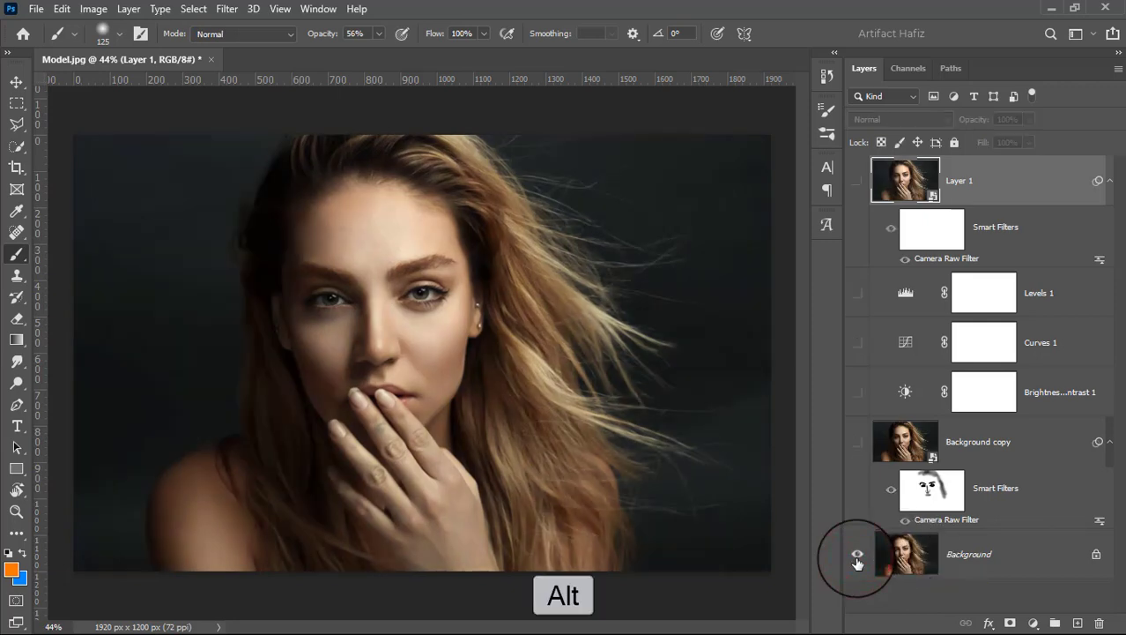
alt+click(858, 557)
alt+click(857, 557)
alt+click(858, 559)
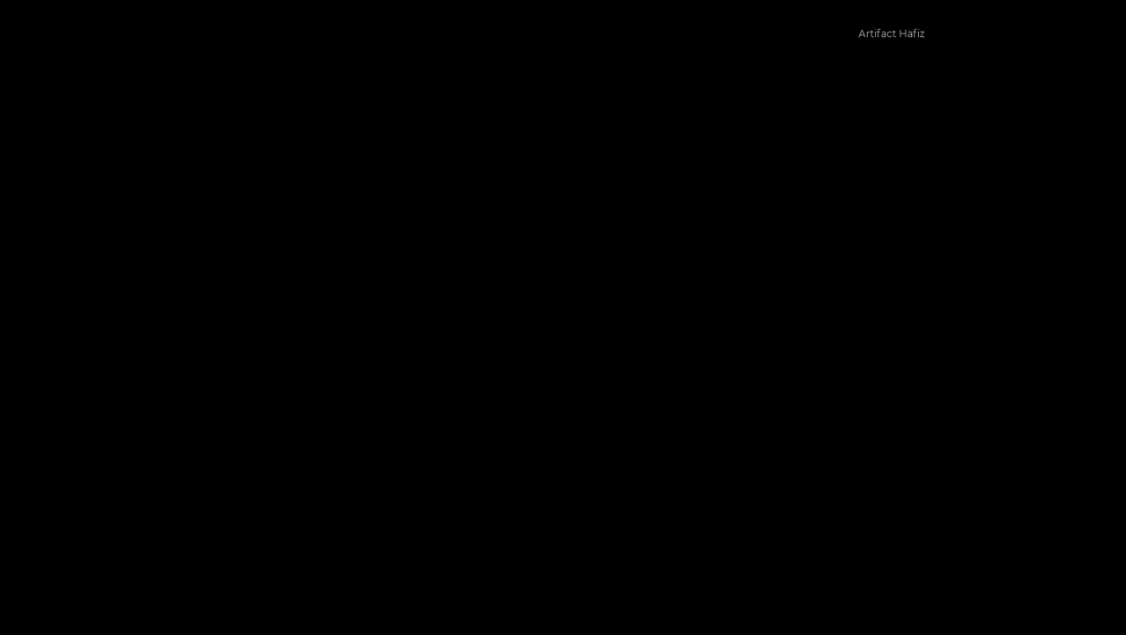